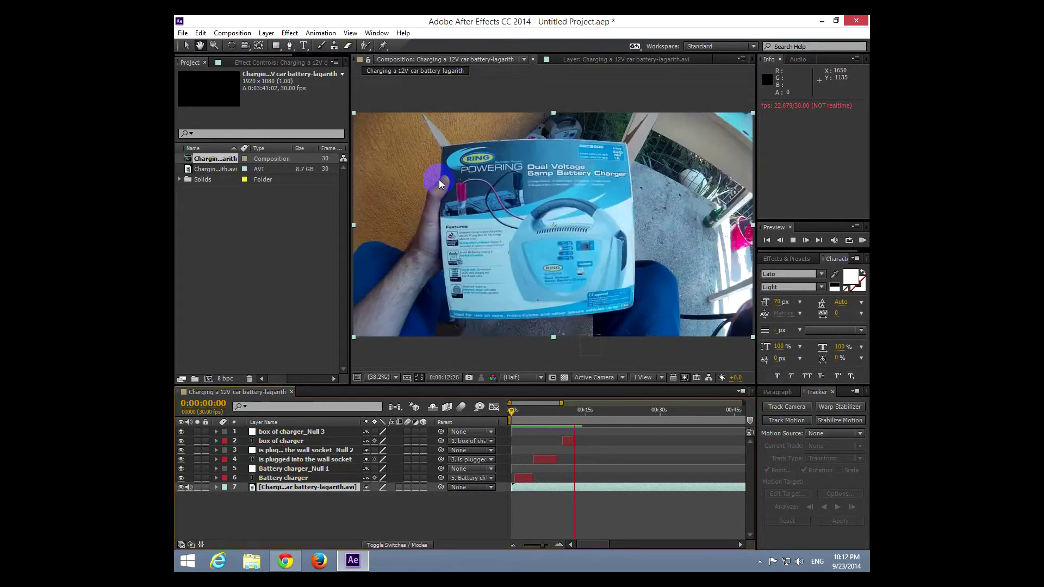
# Stop the preview and examine the timeline placement of the Battery charger, is plugged into the wall socket and box of charger text layers.
pyautogui.press('space')
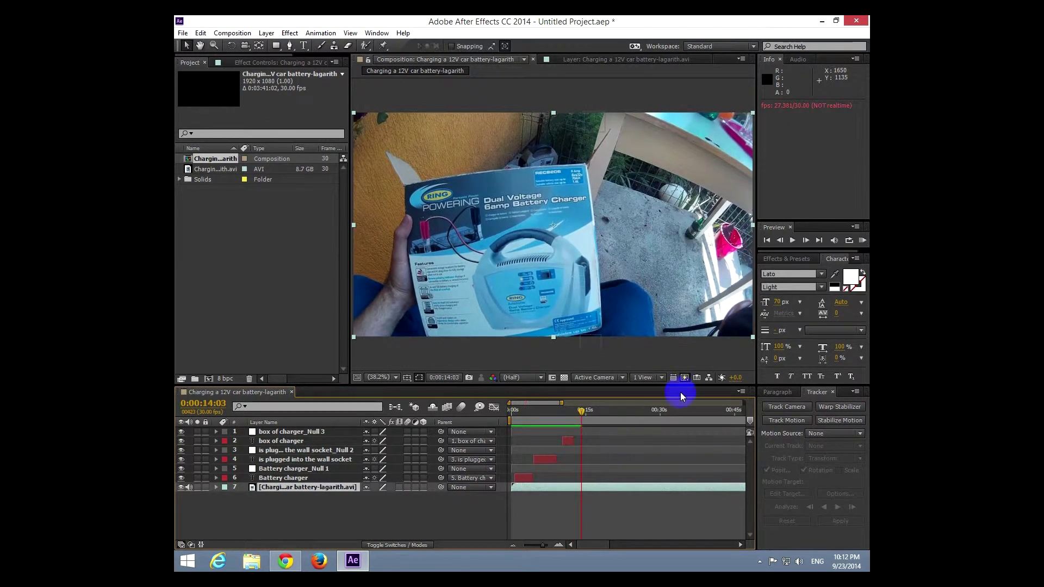
pyautogui.click(527, 478)
pyautogui.click(546, 460)
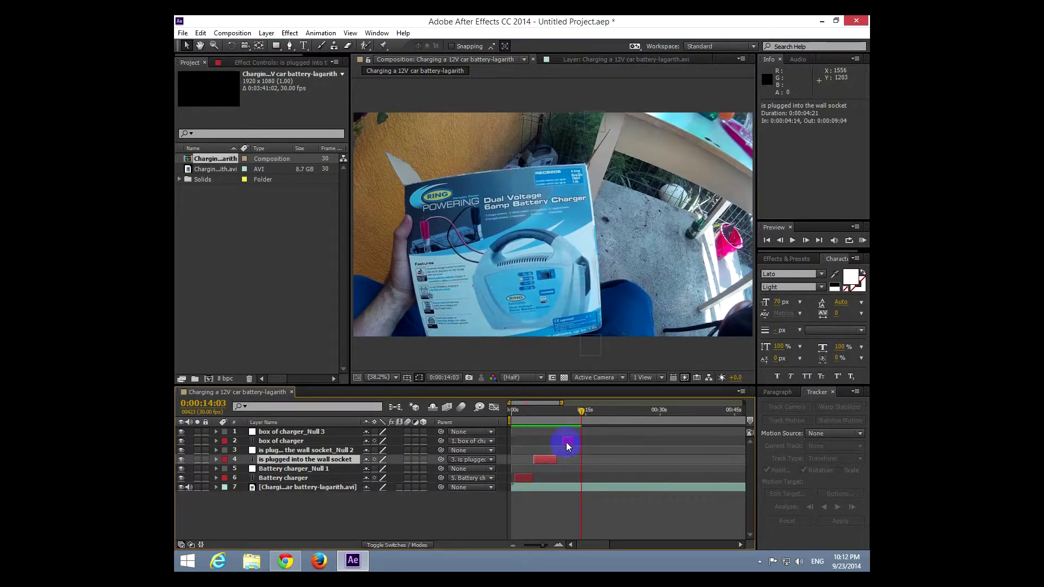
pyautogui.click(568, 443)
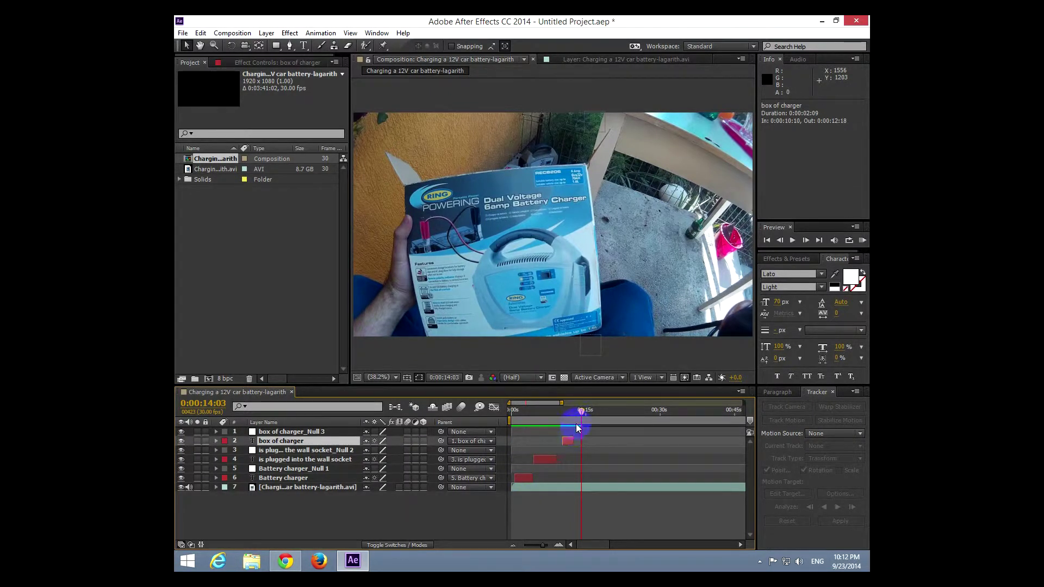
# Start a new empty project in place of the current one.
pyautogui.click(183, 34)
pyautogui.moveTo(232, 46)
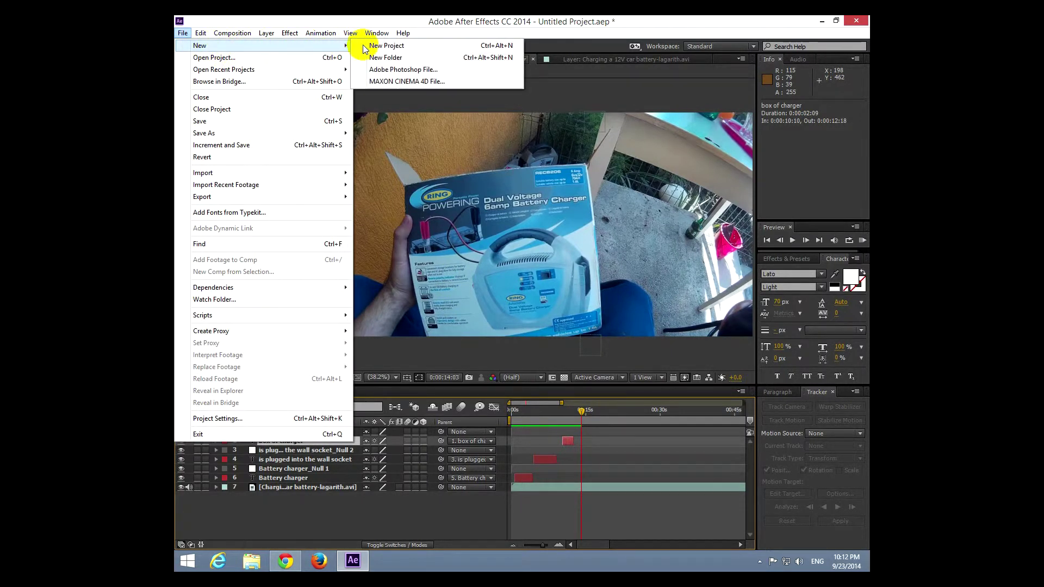
pyautogui.click(391, 46)
pyautogui.click(540, 302)
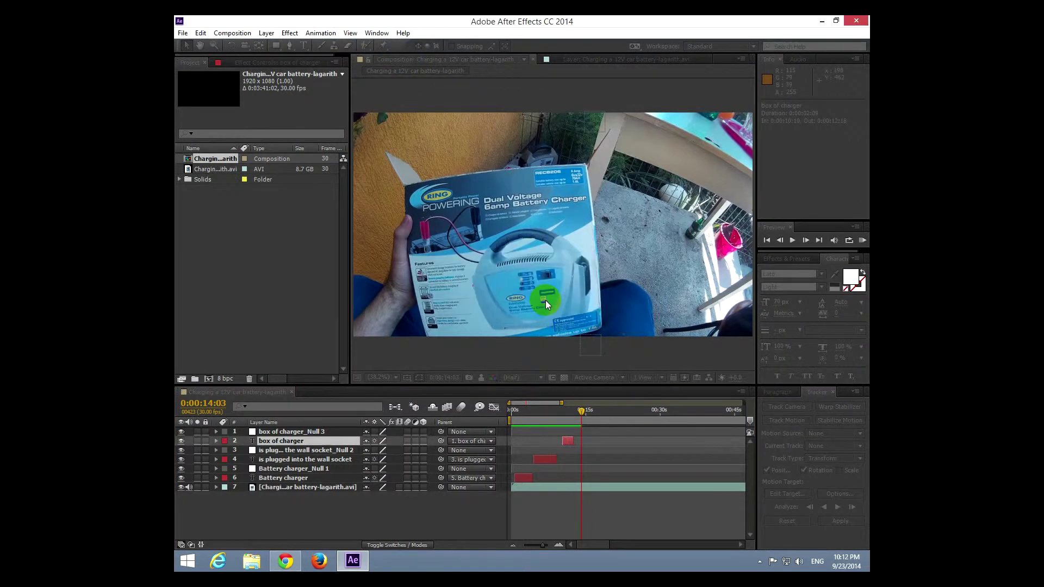
# Import the Charging a 12V car battery AVI video from the desktop into the project.
pyautogui.moveTo(369, 26); pyautogui.dragTo(447, 63)
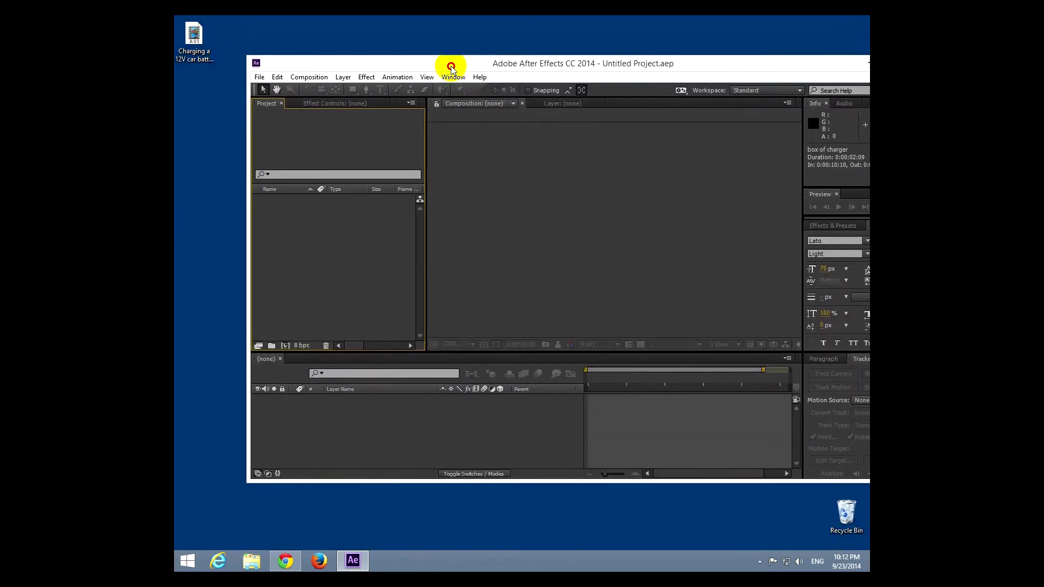
pyautogui.moveTo(192, 39); pyautogui.dragTo(327, 239)
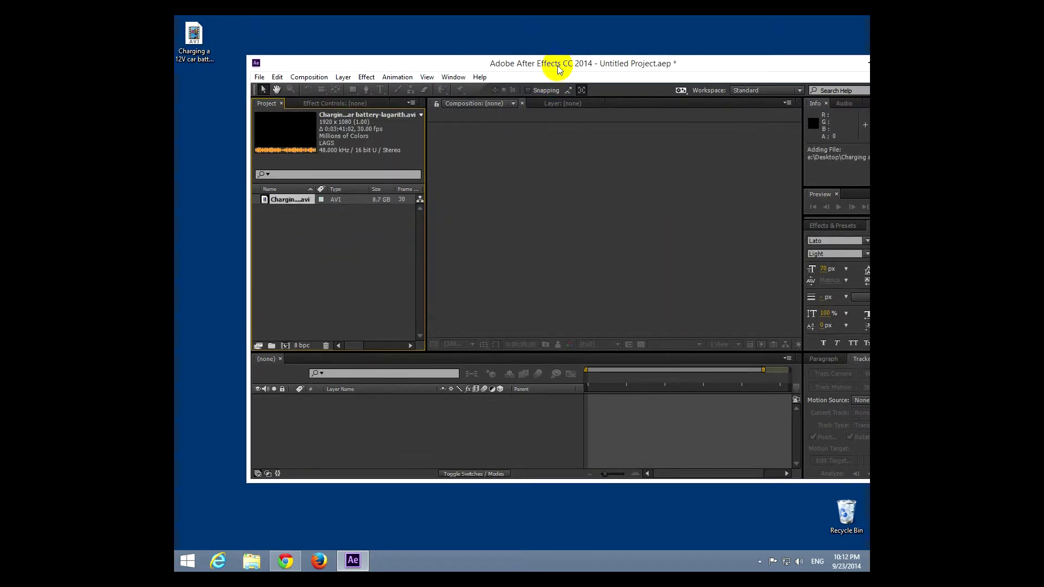
pyautogui.doubleClick(559, 64)
# Create a composition from the imported AVI footage and play it to 0:00:00:22.
pyautogui.moveTo(226, 159); pyautogui.dragTo(372, 455)
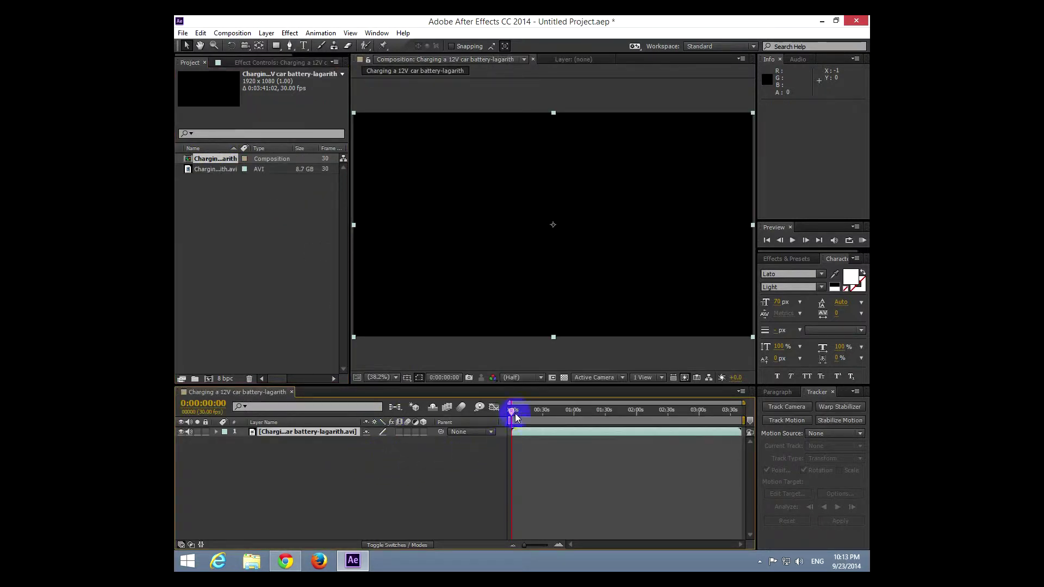
pyautogui.press('space')
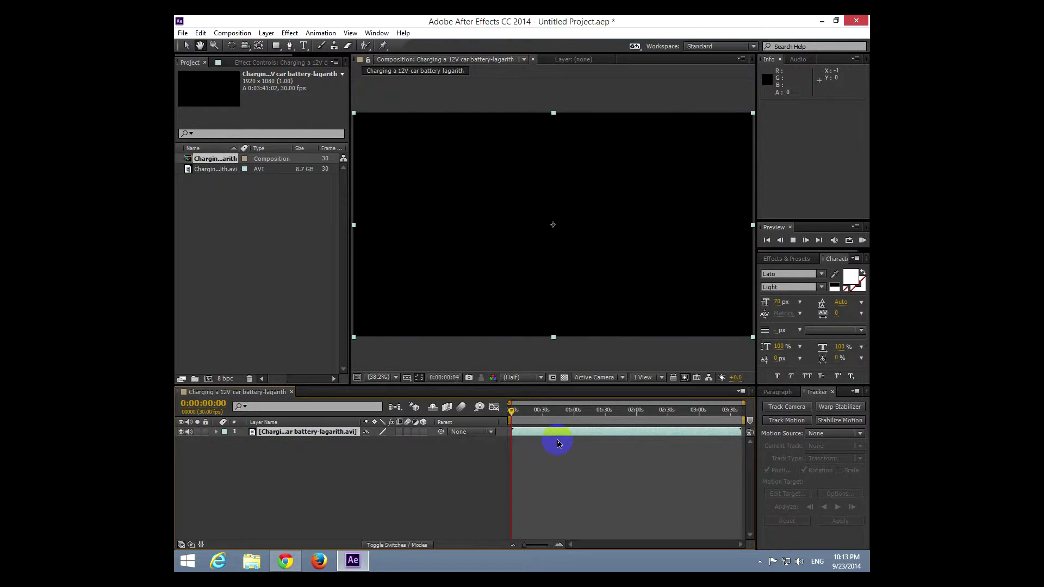
pyautogui.press('space')
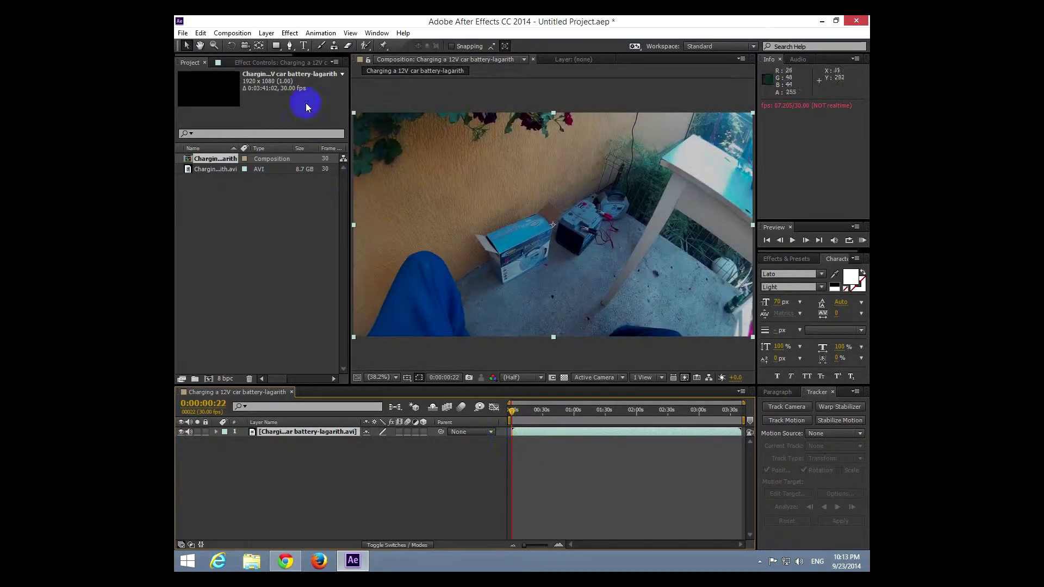
# Add the text "Battery Charger" to the composition and place it over the white table beside the charger.
pyautogui.click(304, 47)
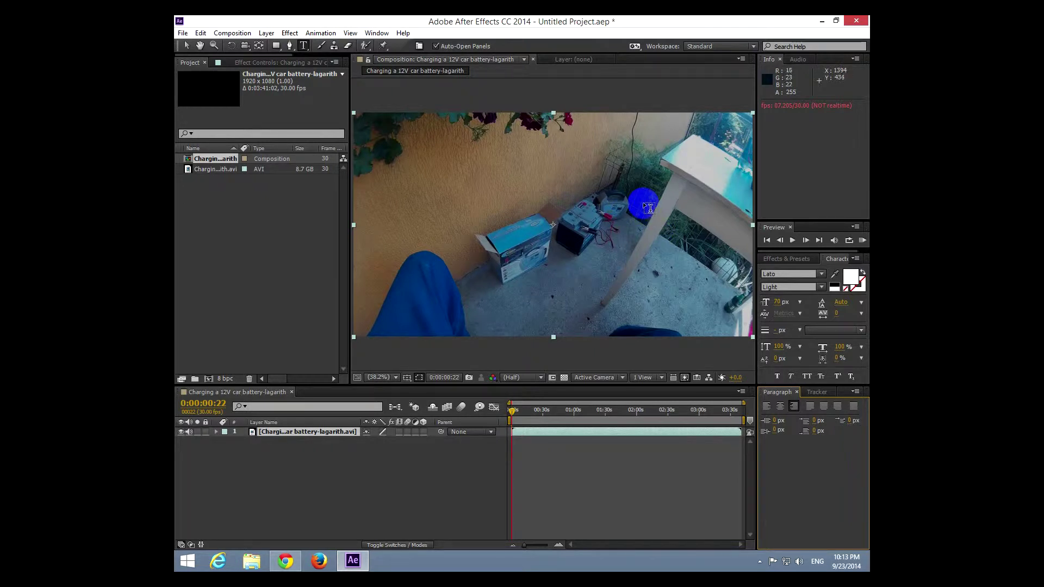
pyautogui.click(644, 204)
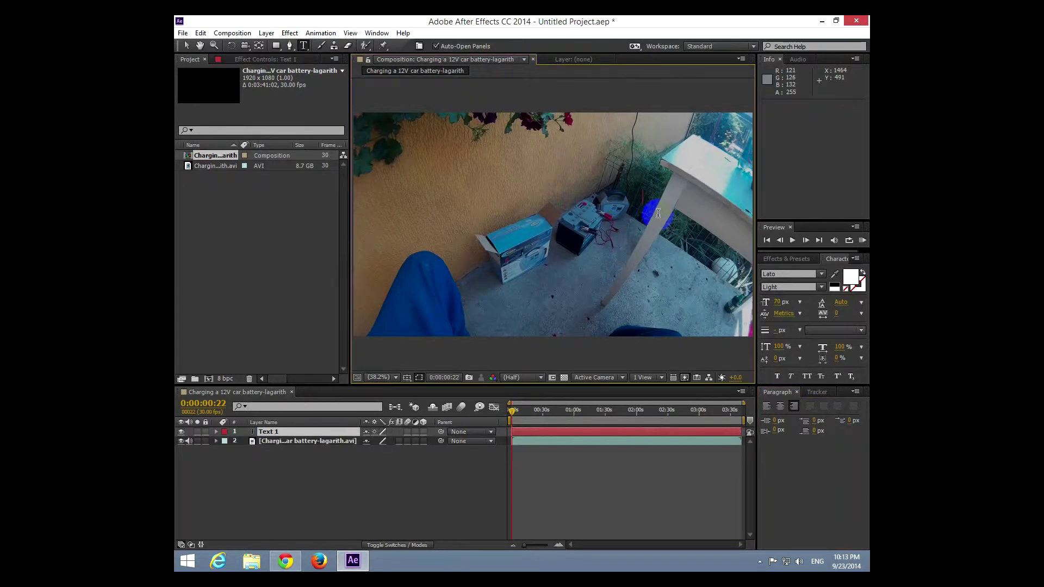
pyautogui.write('Battery Charger')
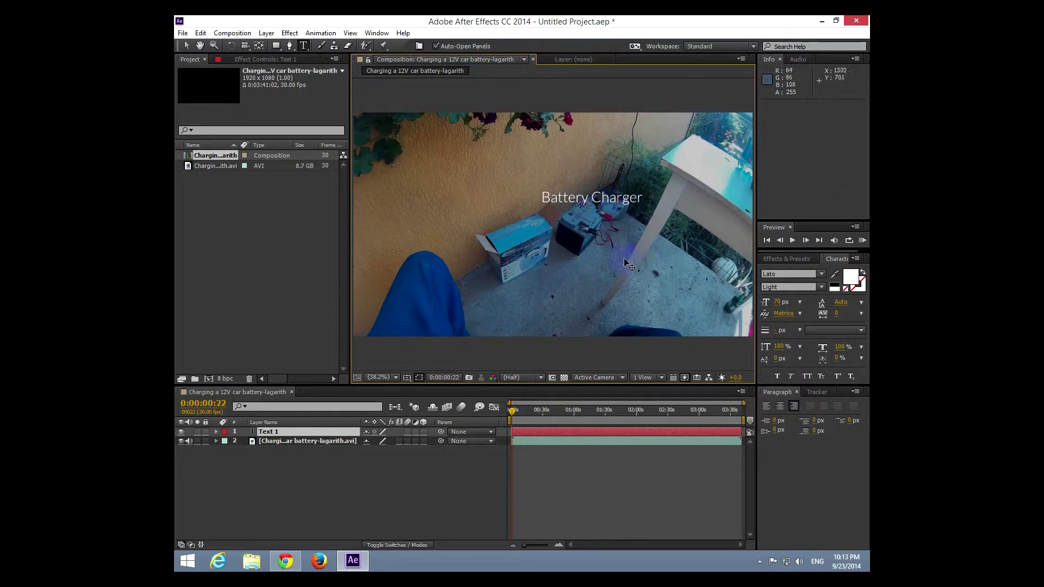
pyautogui.moveTo(615, 282); pyautogui.dragTo(686, 287)
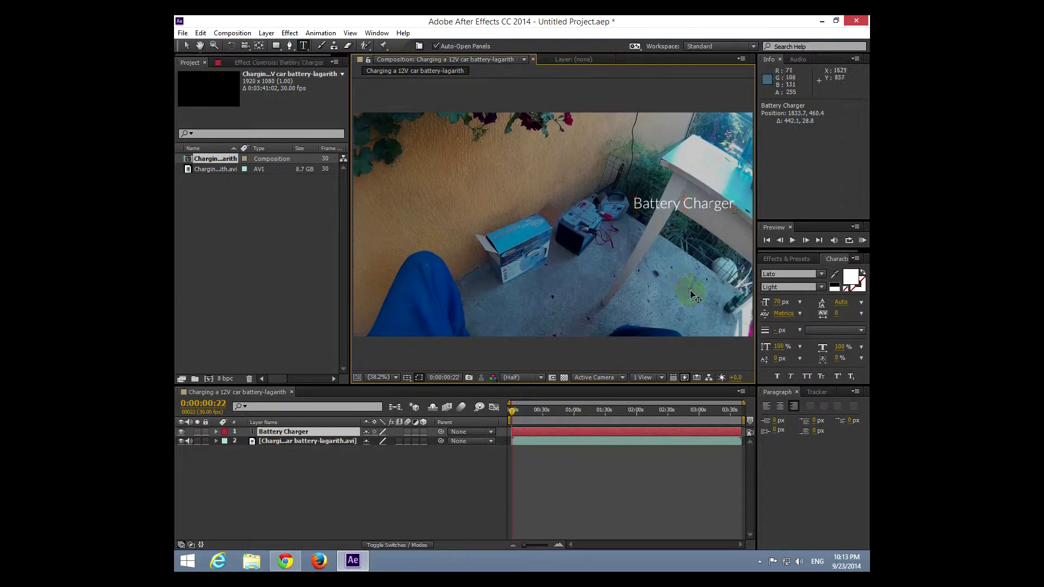
# Try out a blue hue for the fill color of the Battery Charger text, keeping the fill white (FFFFFF).
pyautogui.tripleClick(716, 203)
pyautogui.click(855, 284)
pyautogui.click(859, 280)
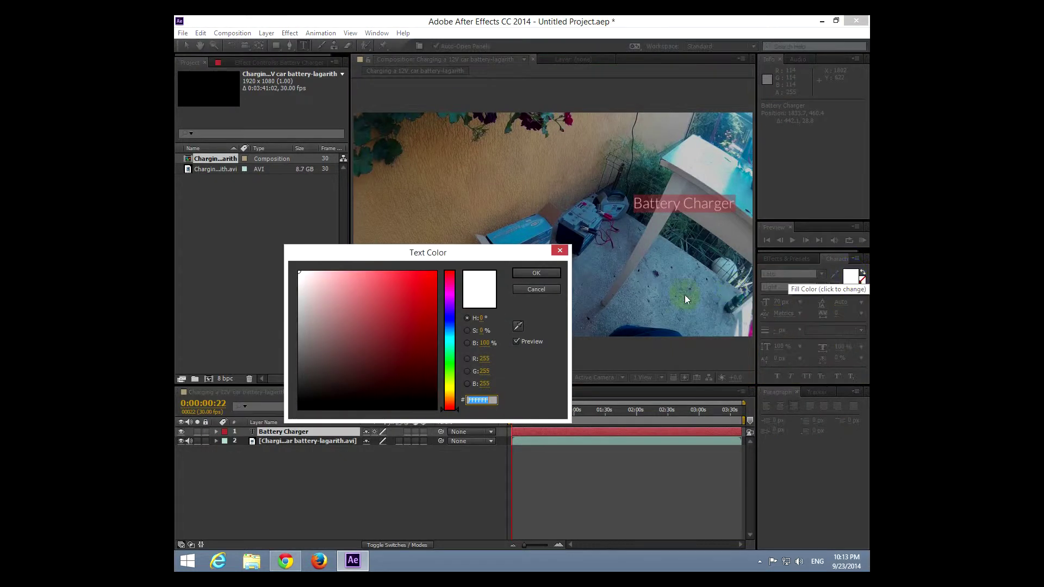
pyautogui.click(426, 293)
pyautogui.moveTo(427, 293)
pyautogui.mouseDown()
pyautogui.moveTo(368, 288)
pyautogui.moveTo(382, 298)
pyautogui.mouseUp()
pyautogui.moveTo(451, 315); pyautogui.dragTo(451, 323)
pyautogui.moveTo(382, 299)
pyautogui.mouseDown()
pyautogui.moveTo(276, 244)
pyautogui.moveTo(350, 230)
pyautogui.mouseUp()
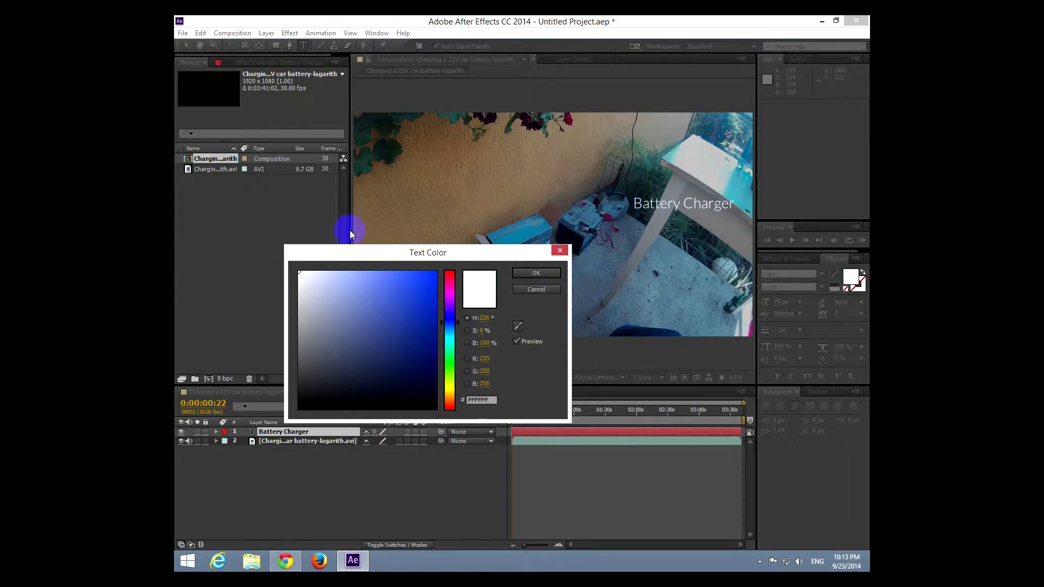
pyautogui.click(556, 272)
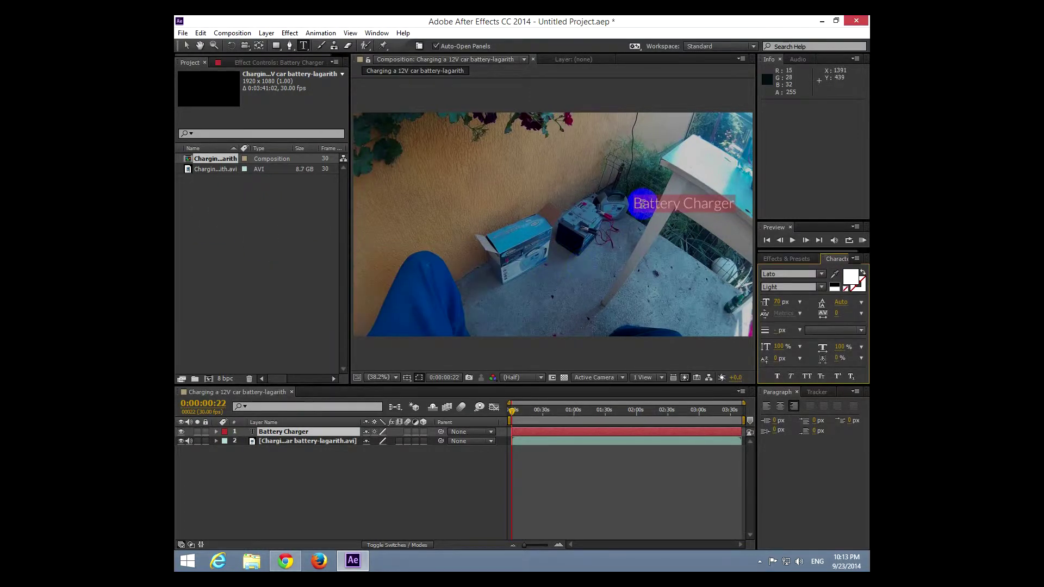
# Add a null object to the composition and parent the Battery Charger text layer to it.
pyautogui.click(357, 472)
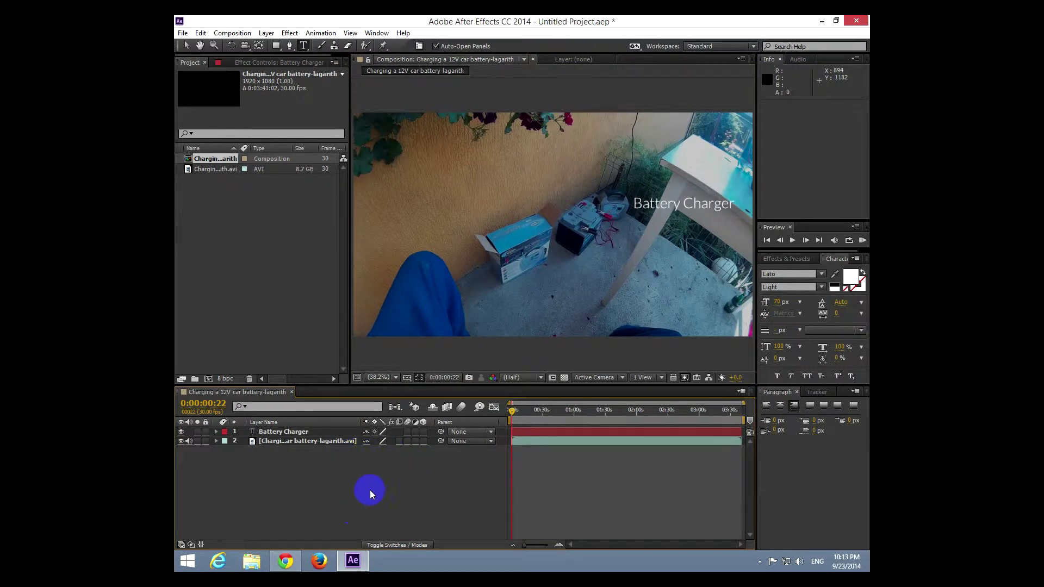
pyautogui.rightClick(348, 482)
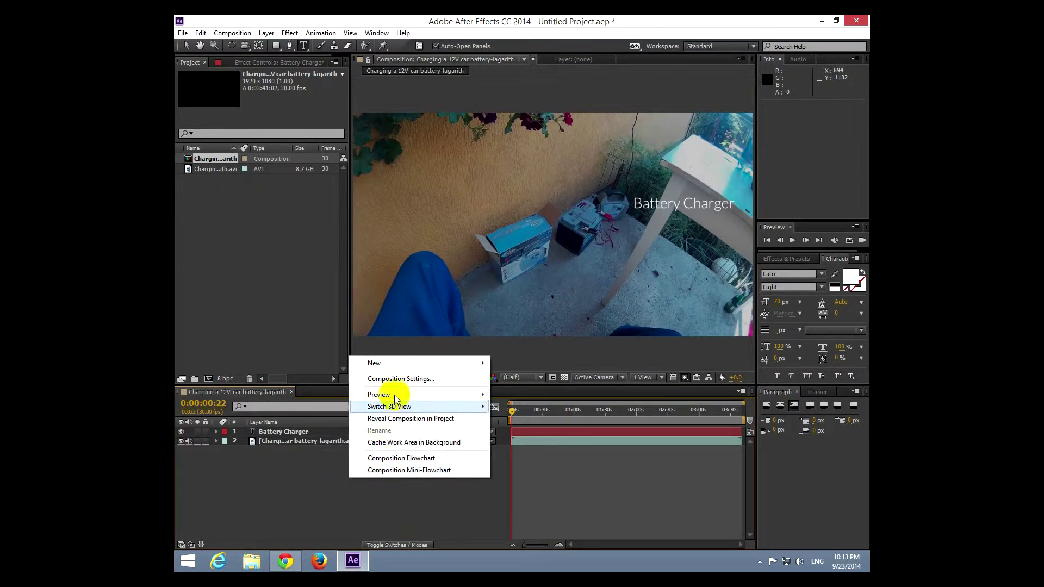
pyautogui.moveTo(424, 367)
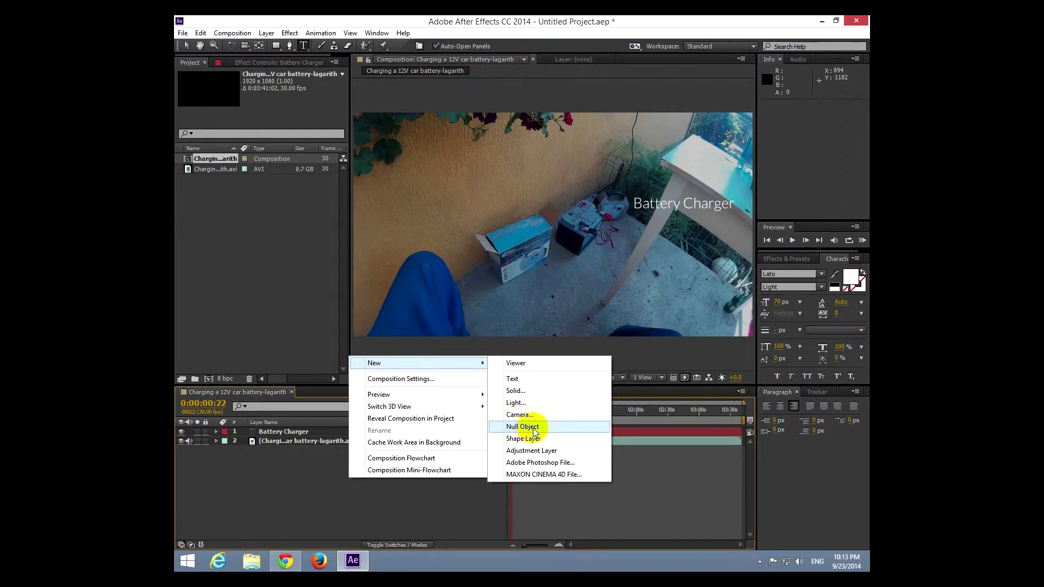
pyautogui.click(523, 427)
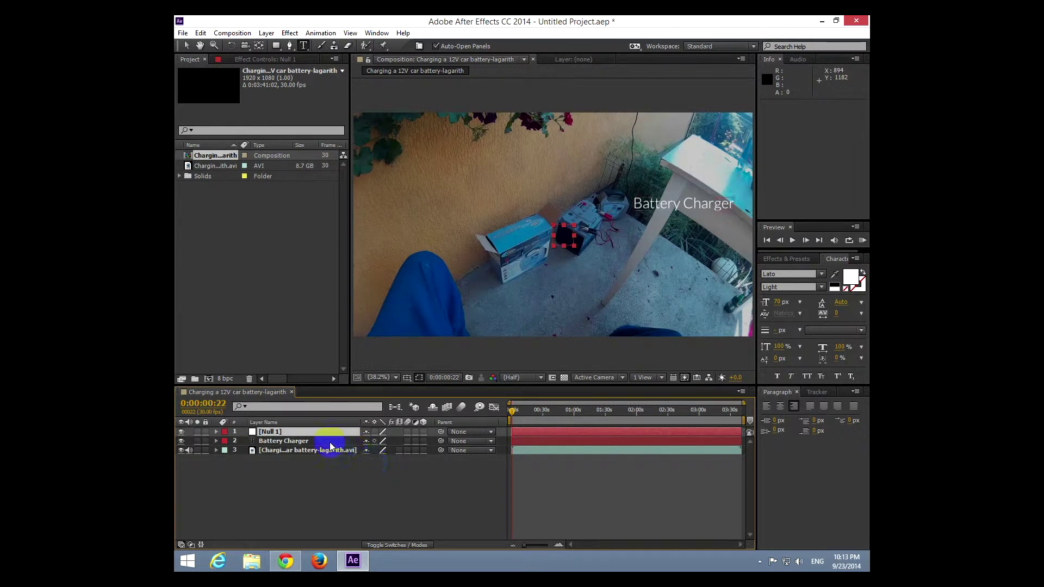
pyautogui.click(304, 442)
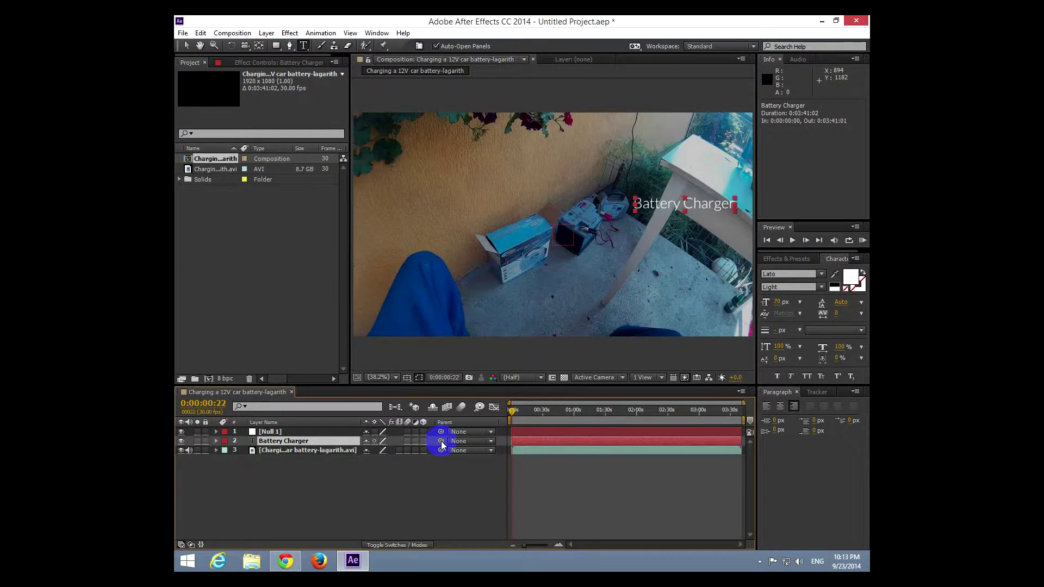
pyautogui.moveTo(443, 445); pyautogui.dragTo(281, 434)
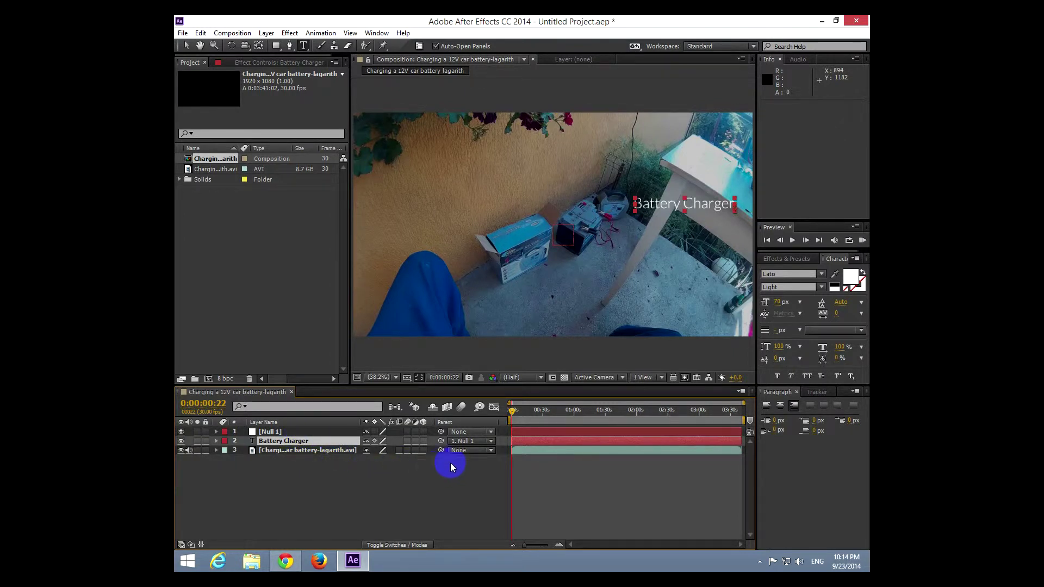
# Start a motion track on the AVI footage layer.
pyautogui.click(817, 392)
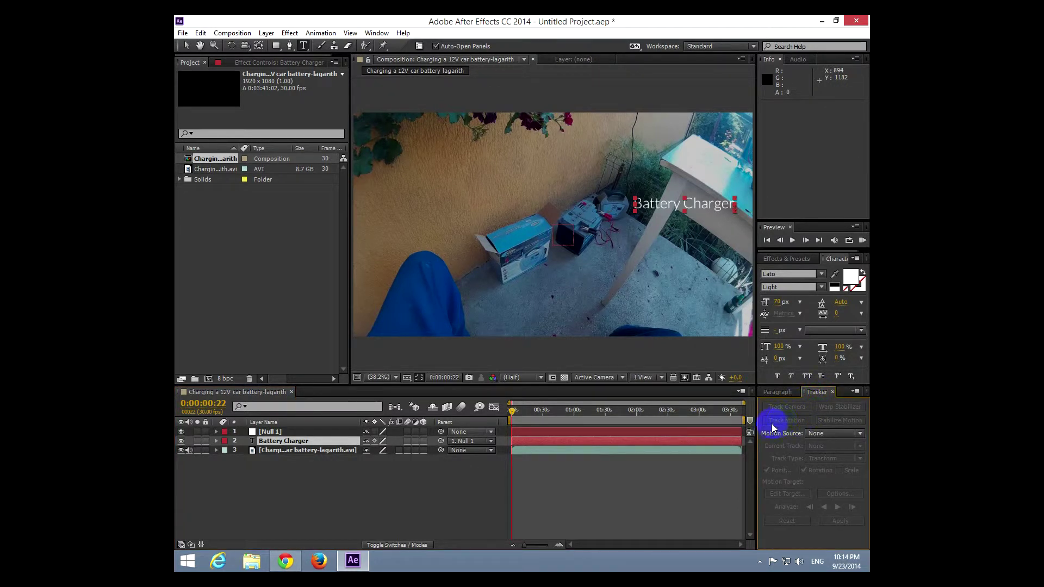
pyautogui.click(303, 455)
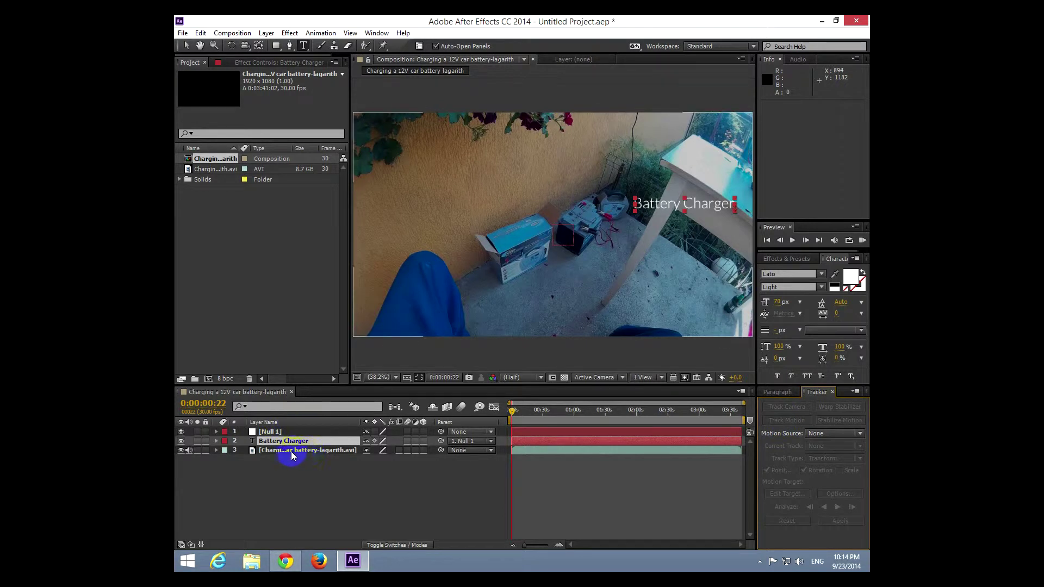
pyautogui.click(305, 455)
pyautogui.click(181, 450)
pyautogui.click(181, 450)
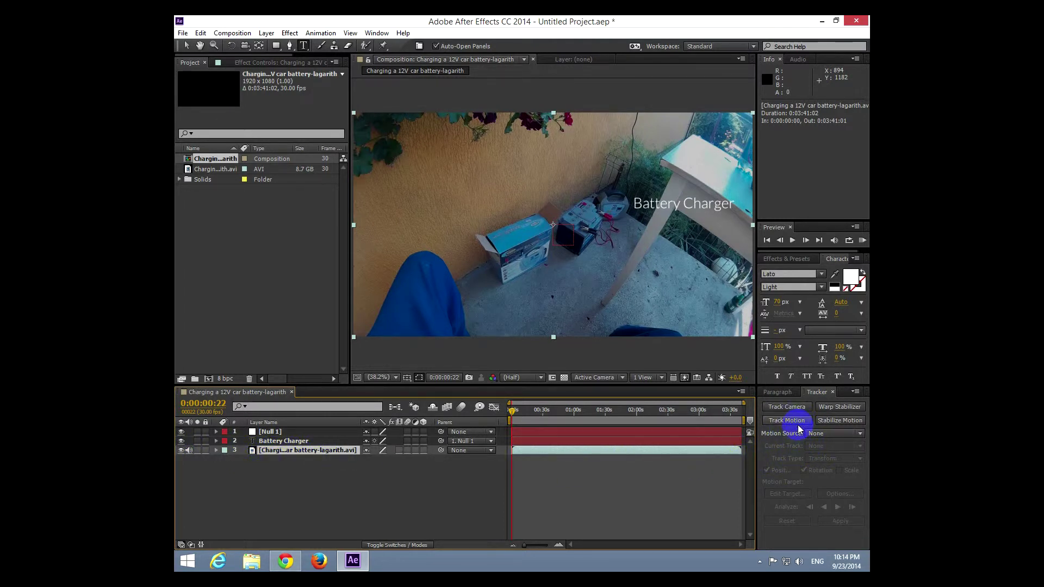
pyautogui.click(797, 424)
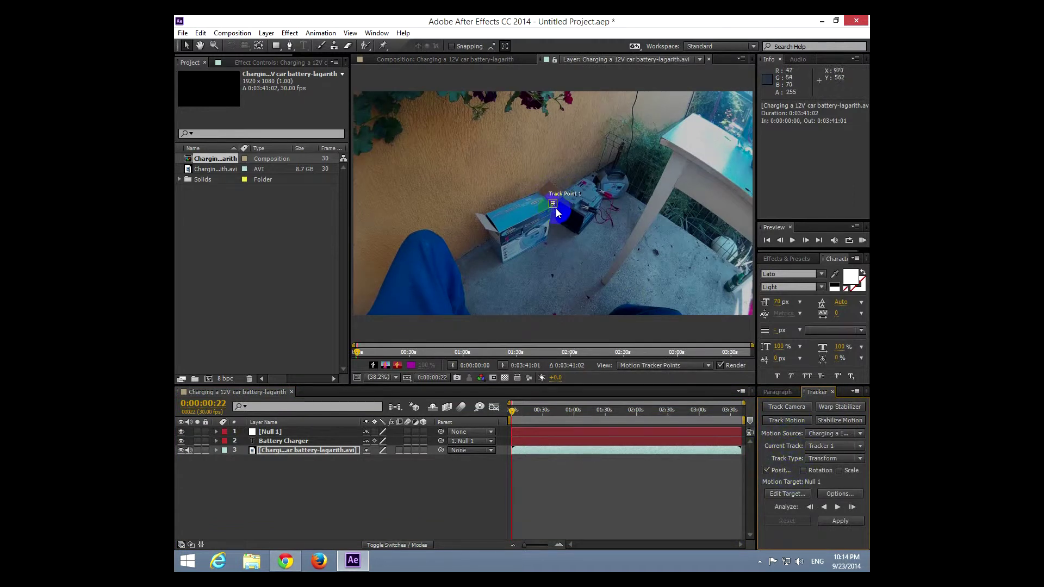
# Place Track Point 1 on the charger's dark display and enlarge its search region to surround most of the charger.
pyautogui.scroll(4, 556, 209)
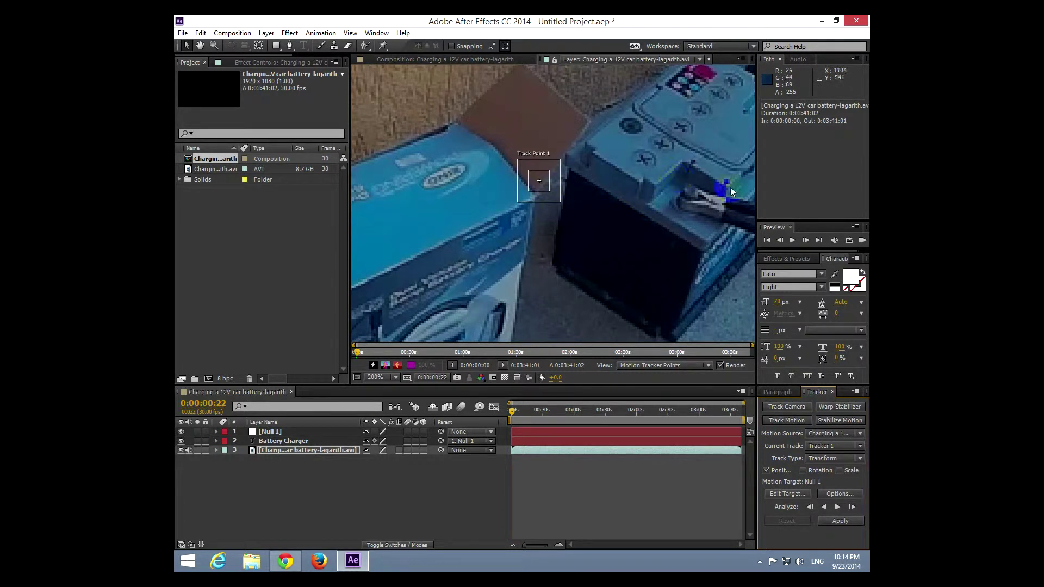
pyautogui.press('h')
pyautogui.moveTo(716, 140); pyautogui.dragTo(572, 217)
pyautogui.press('v')
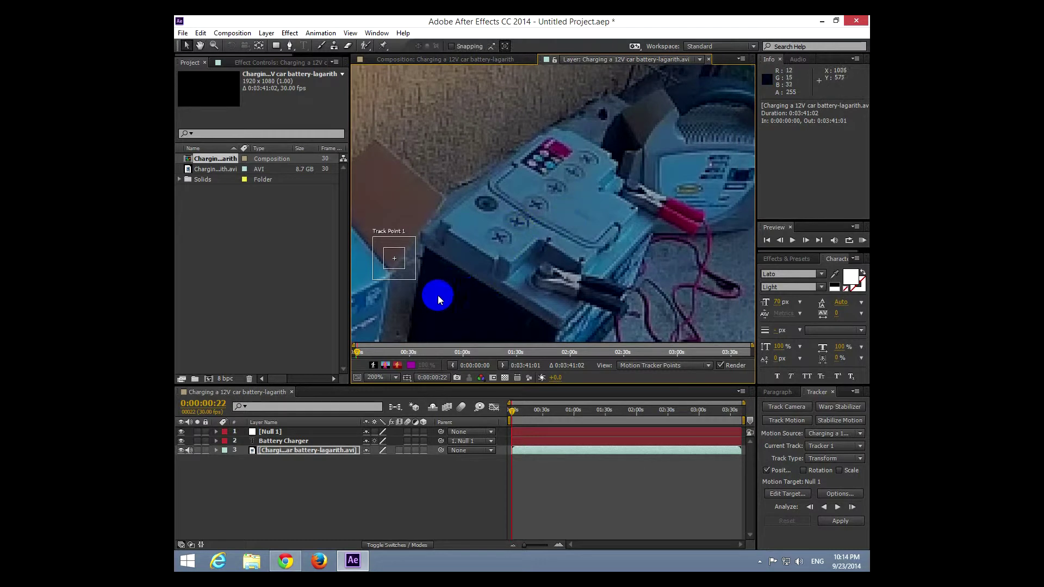
pyautogui.moveTo(389, 281); pyautogui.dragTo(601, 233)
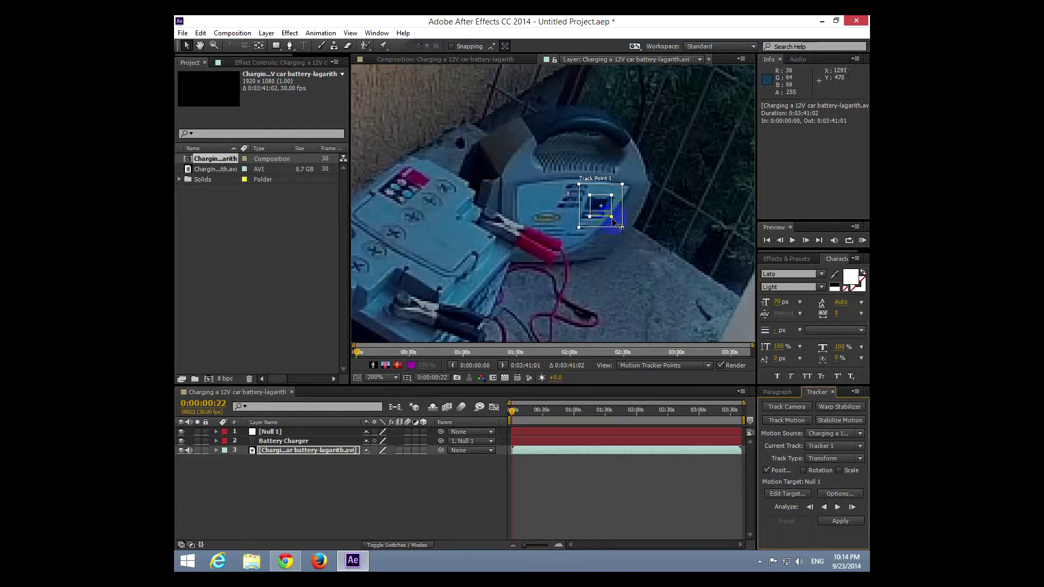
pyautogui.moveTo(622, 229); pyautogui.dragTo(669, 288)
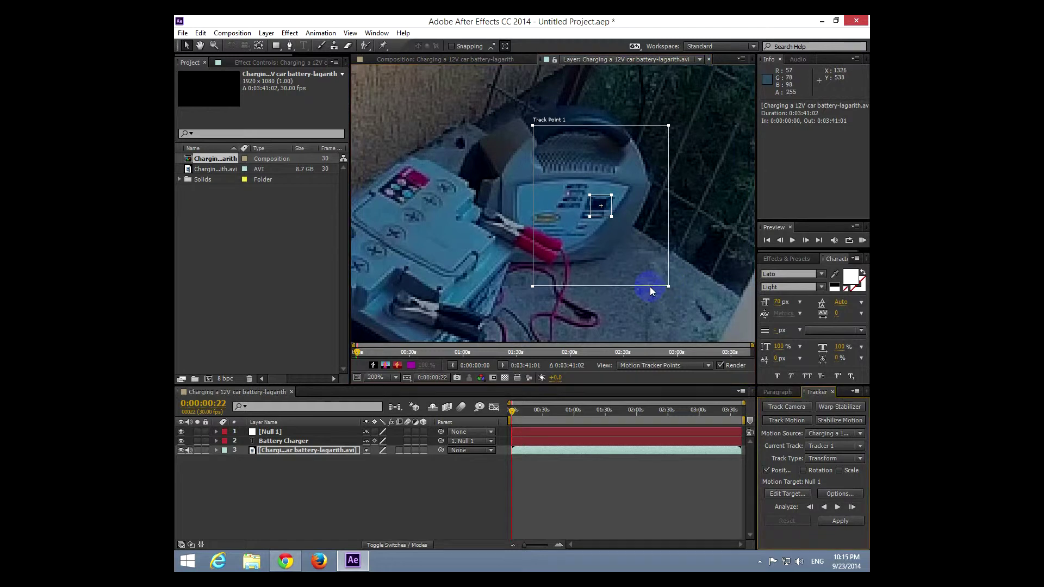
# Analyze the track point's motion forward from the current frame and stop at 0:00:01:07.
pyautogui.scroll(-1, 481, 237)
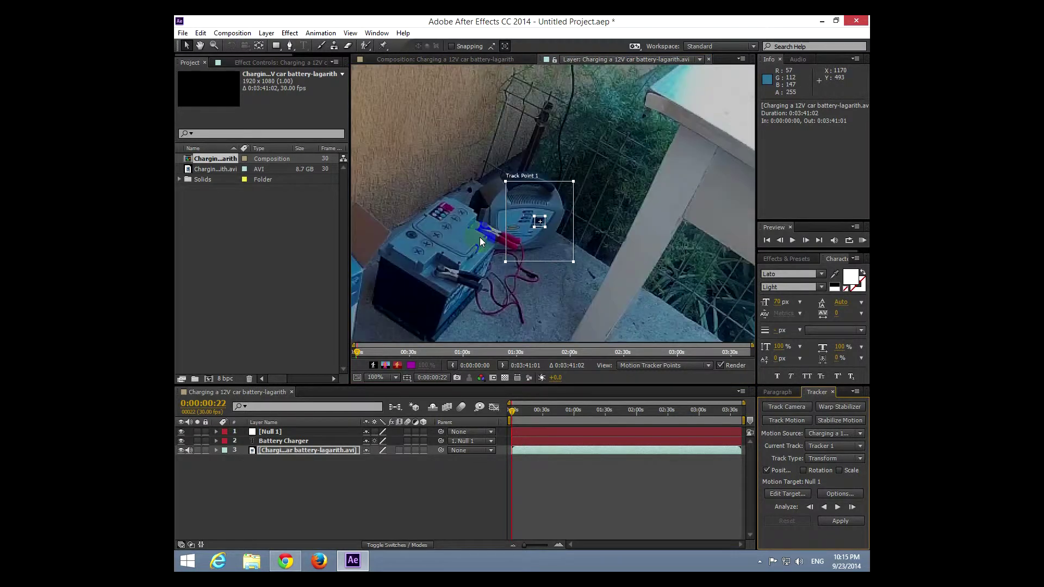
pyautogui.moveTo(650, 284); pyautogui.dragTo(682, 232)
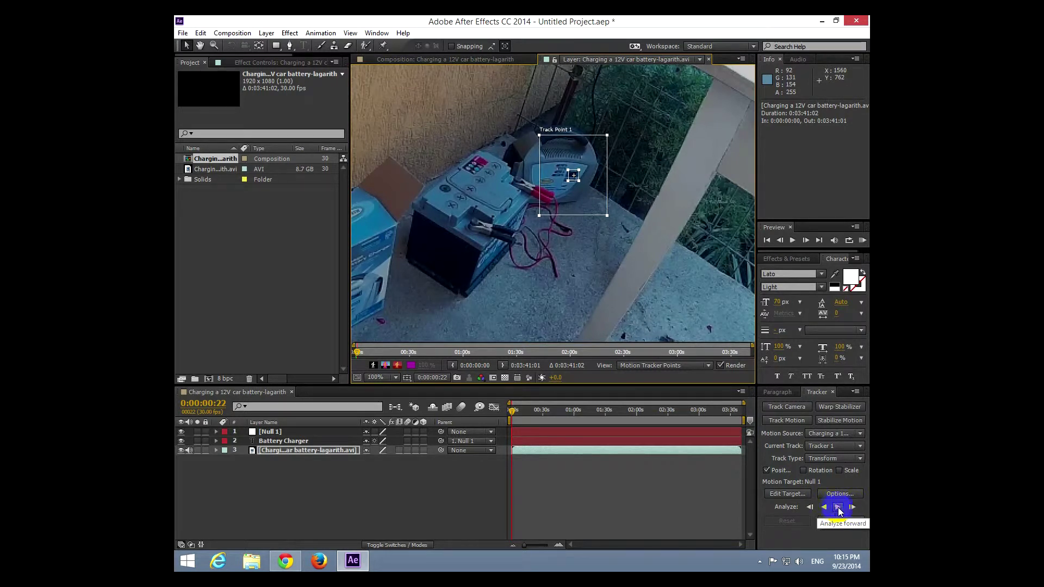
pyautogui.click(838, 508)
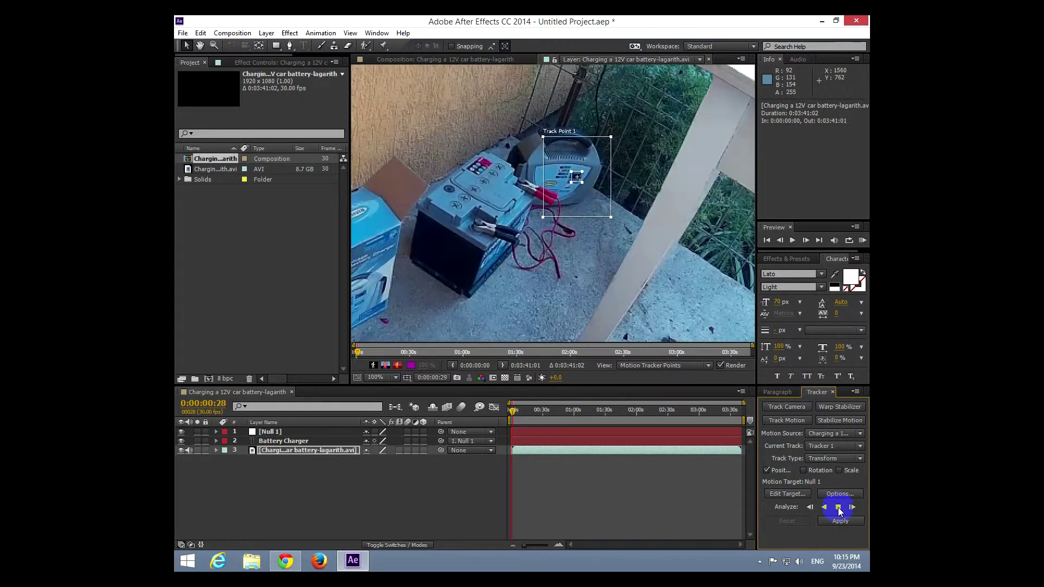
pyautogui.click(838, 507)
pyautogui.click(838, 522)
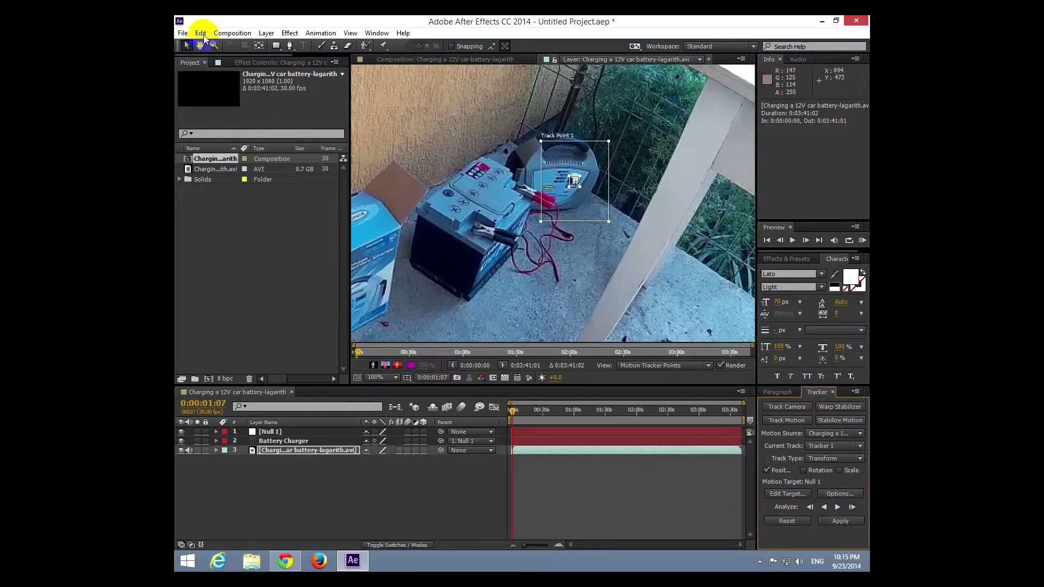
# Continue analyzing Track Point 1 forward in short runs, stopping at 0:00:04:03.
pyautogui.click(840, 495)
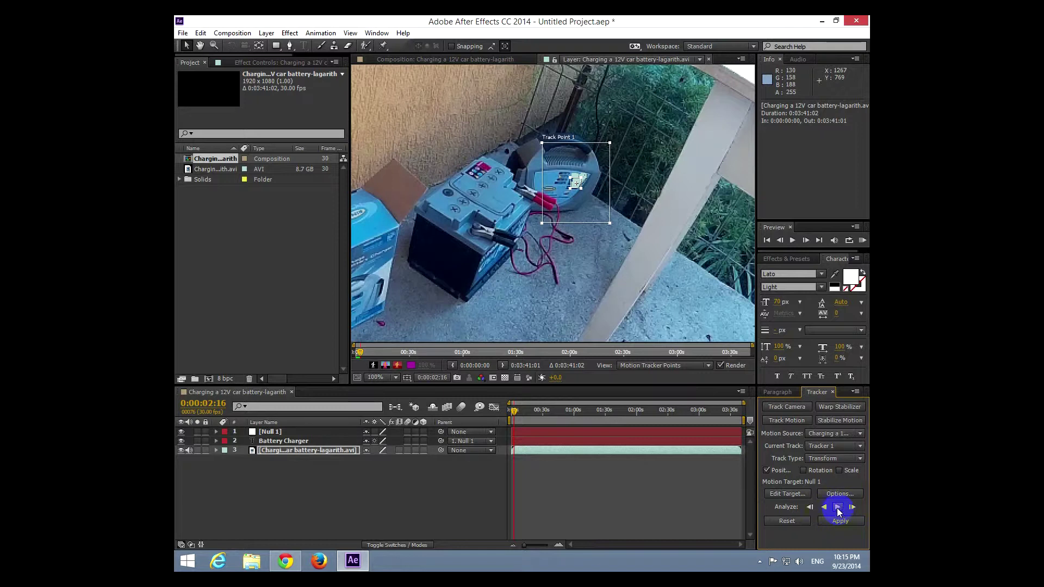
pyautogui.click(838, 507)
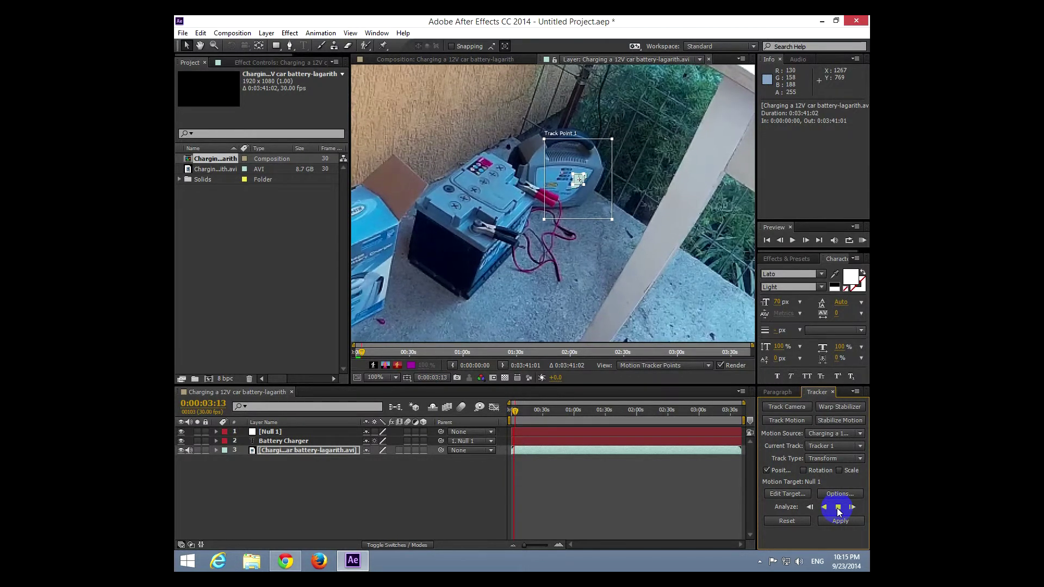
pyautogui.click(838, 506)
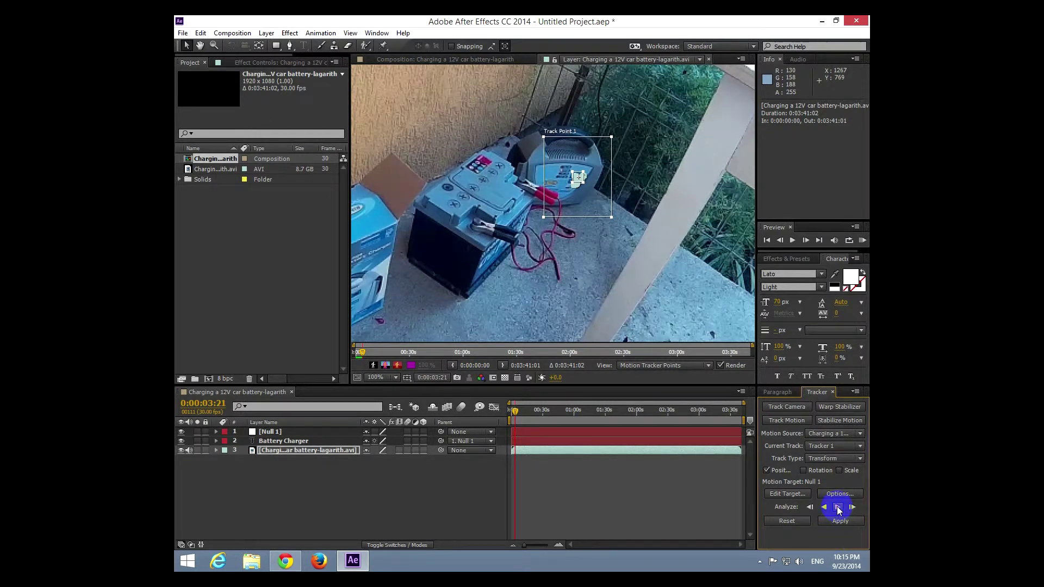
pyautogui.click(838, 507)
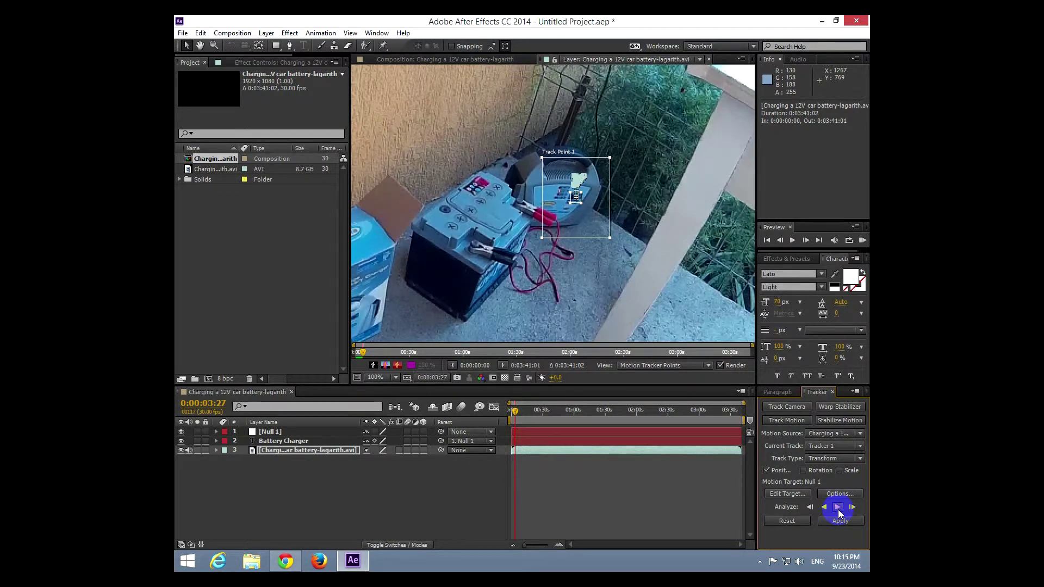
pyautogui.click(838, 507)
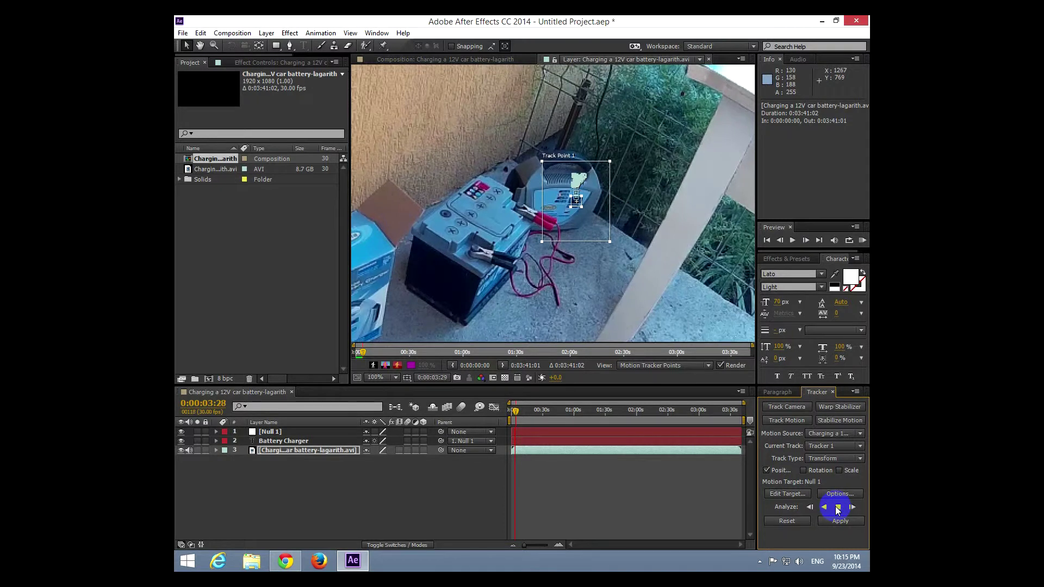
pyautogui.click(838, 507)
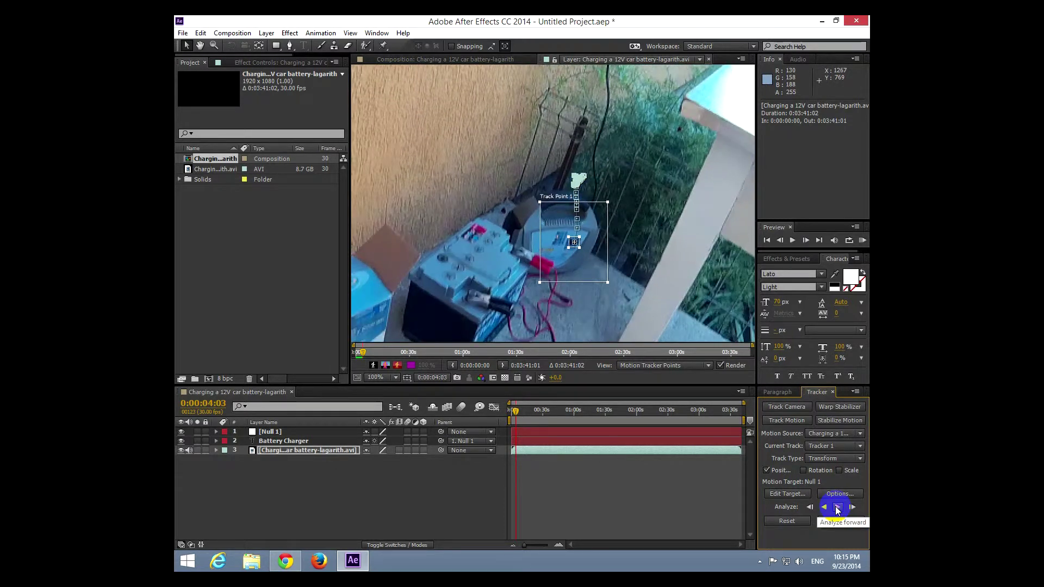
# Keep the descending charger in view and analyze its motion forward in brief runs up to 0:00:04:10.
pyautogui.moveTo(655, 280); pyautogui.dragTo(679, 170)
pyautogui.press('v')
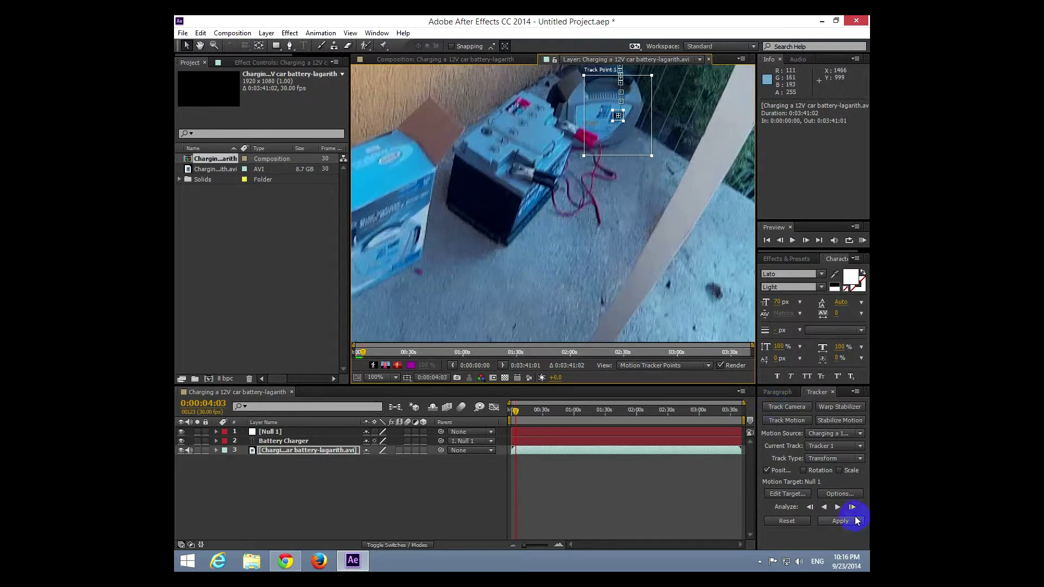
pyautogui.click(838, 507)
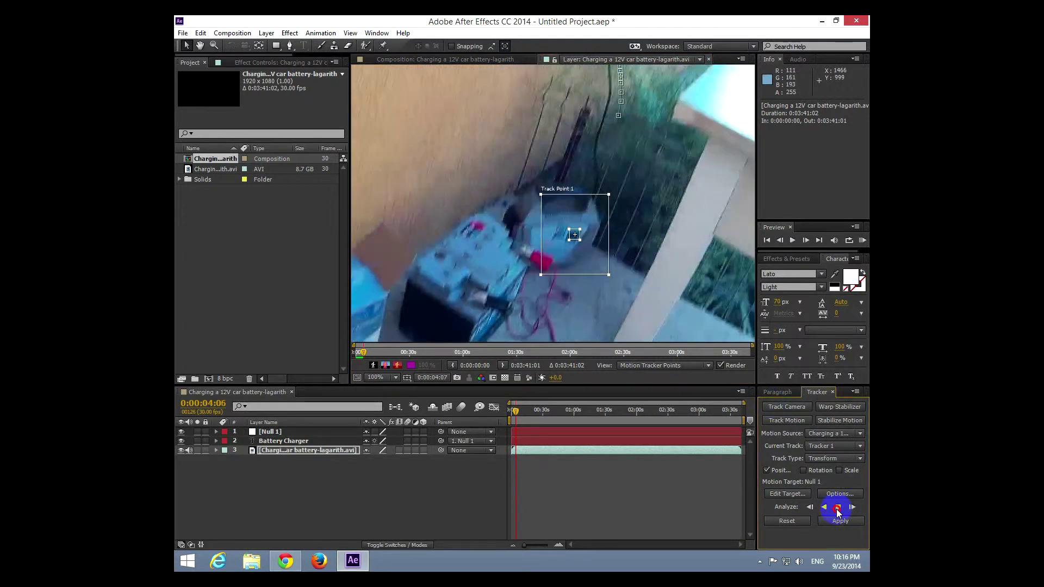
pyautogui.click(838, 507)
pyautogui.press('h')
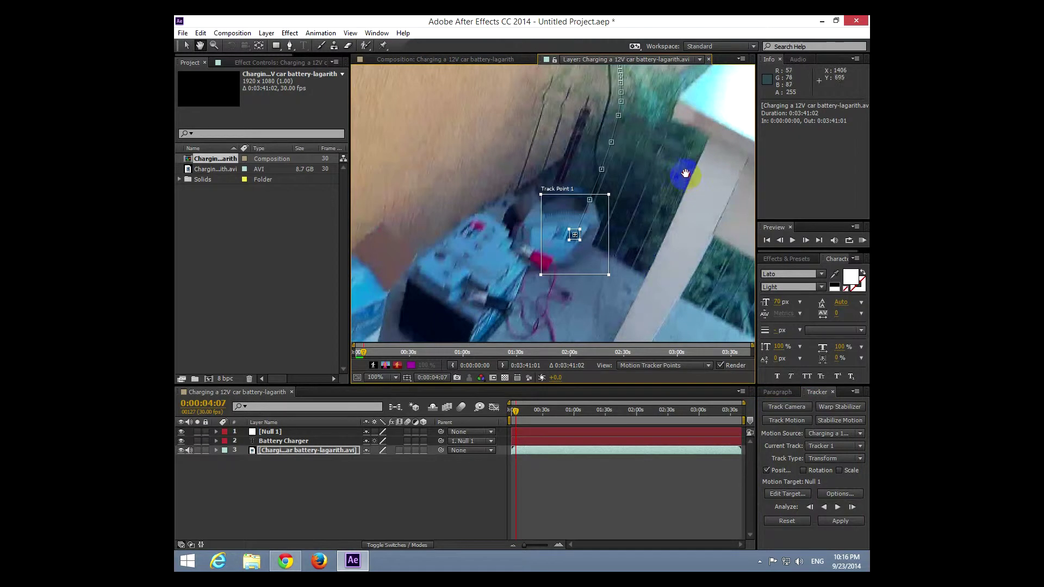
pyautogui.moveTo(661, 294); pyautogui.dragTo(676, 187)
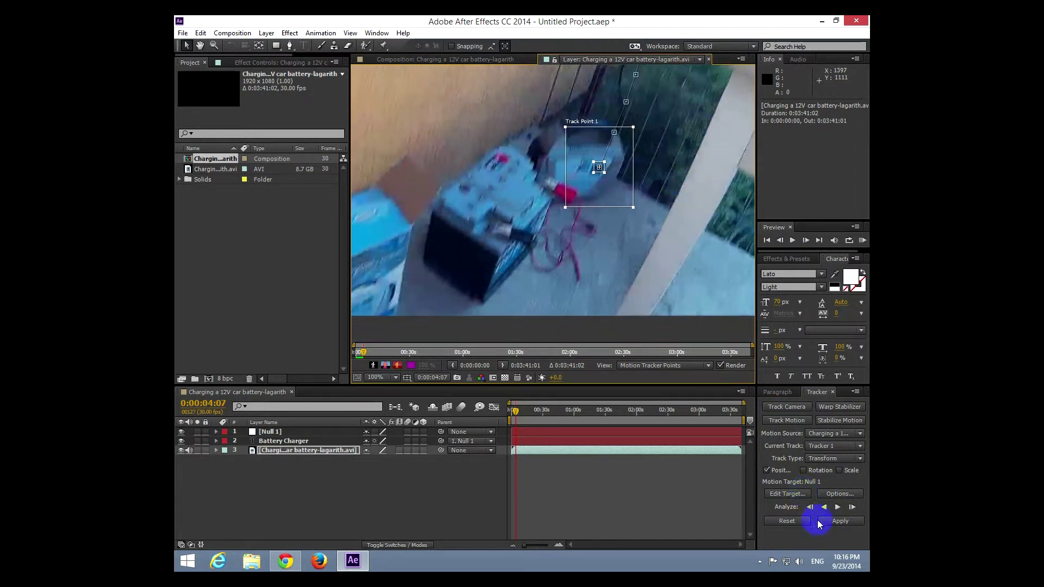
pyautogui.click(839, 507)
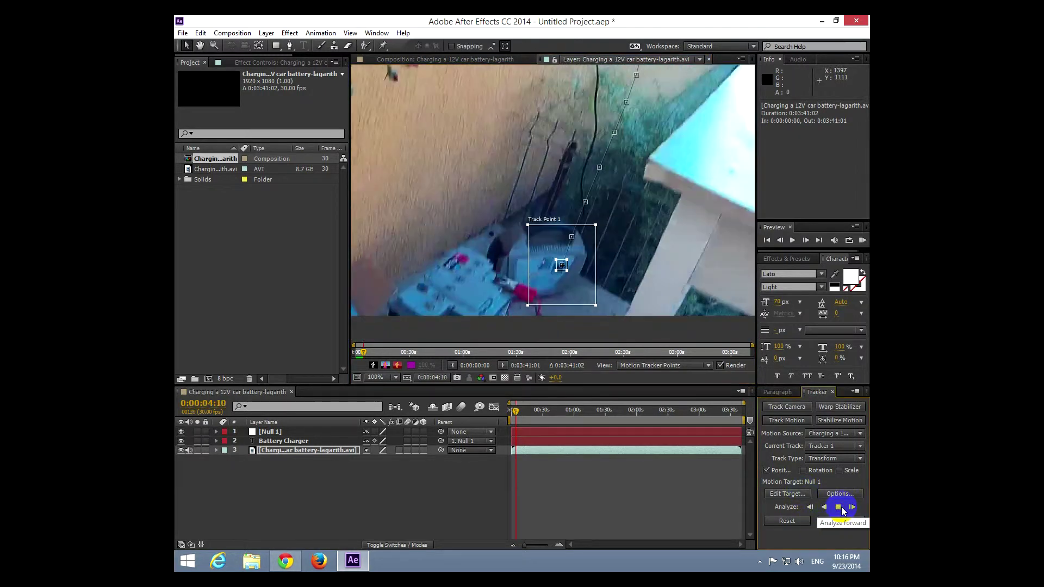
pyautogui.click(840, 508)
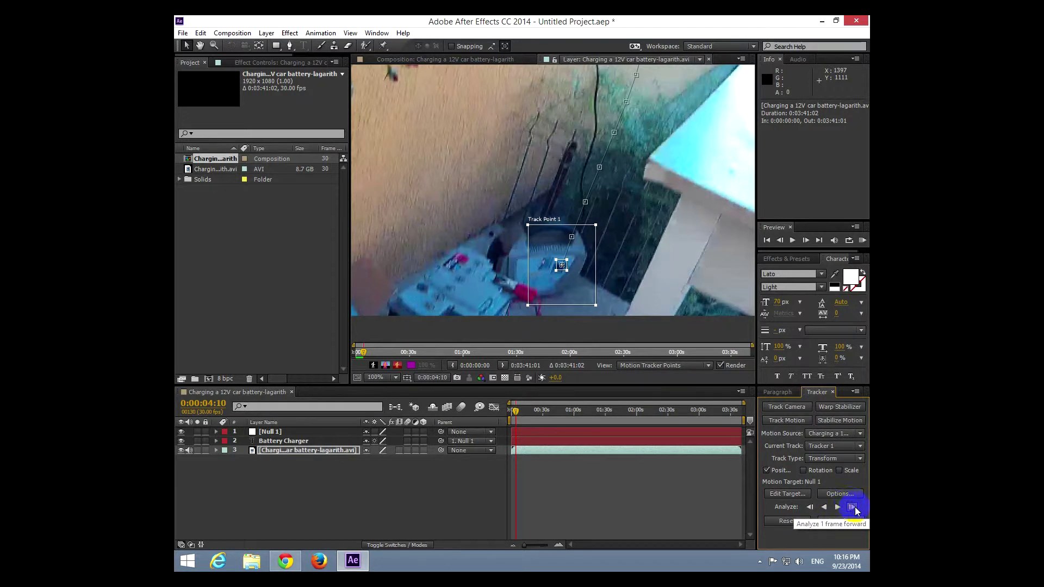
# Analyze frame by frame to 0:00:04:12, move Track Point 1 back onto the charger, and fit the footage to the viewer.
pyautogui.click(852, 507)
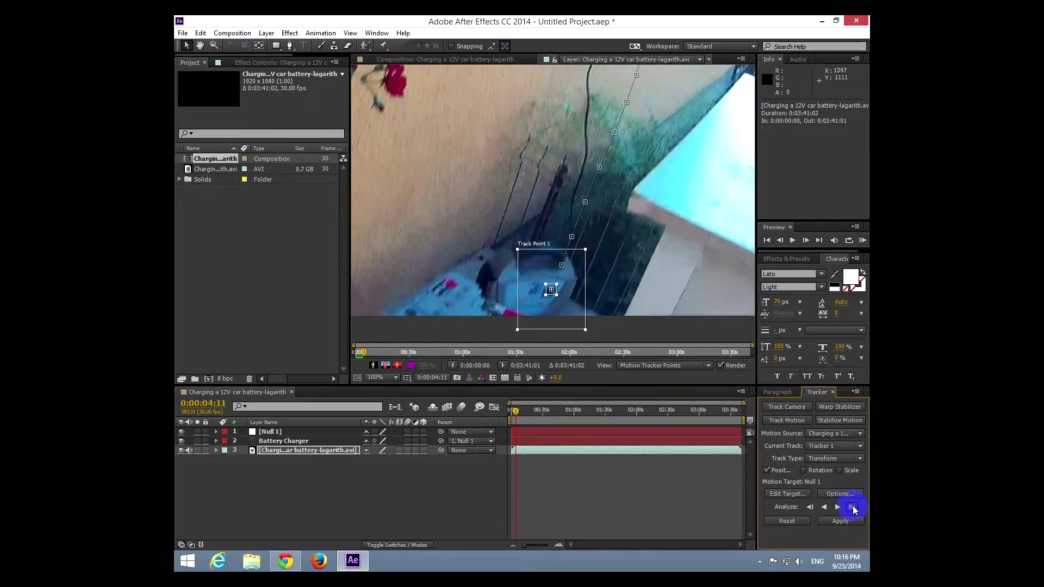
pyautogui.click(853, 507)
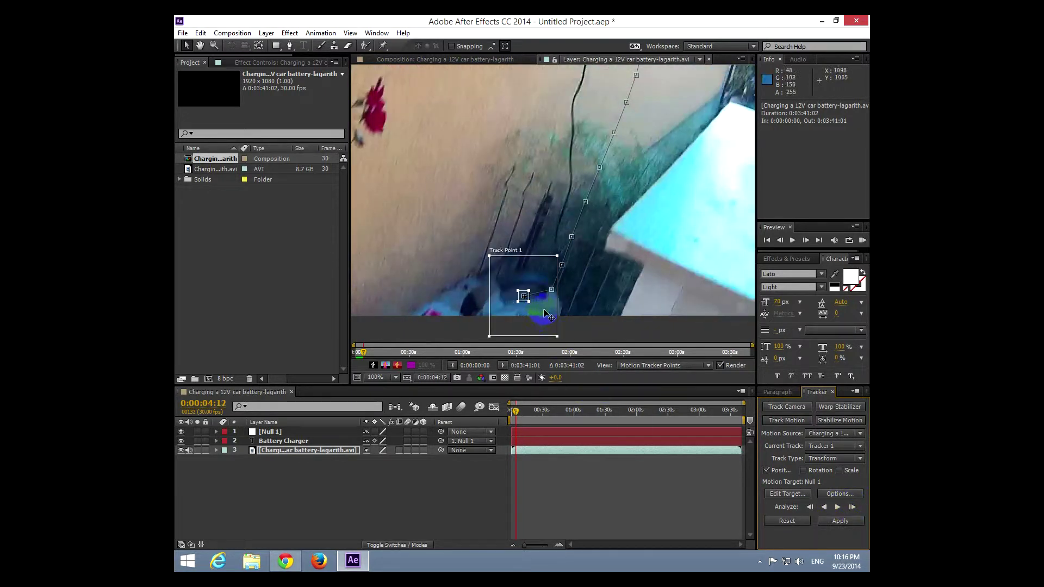
pyautogui.moveTo(542, 302); pyautogui.dragTo(560, 327)
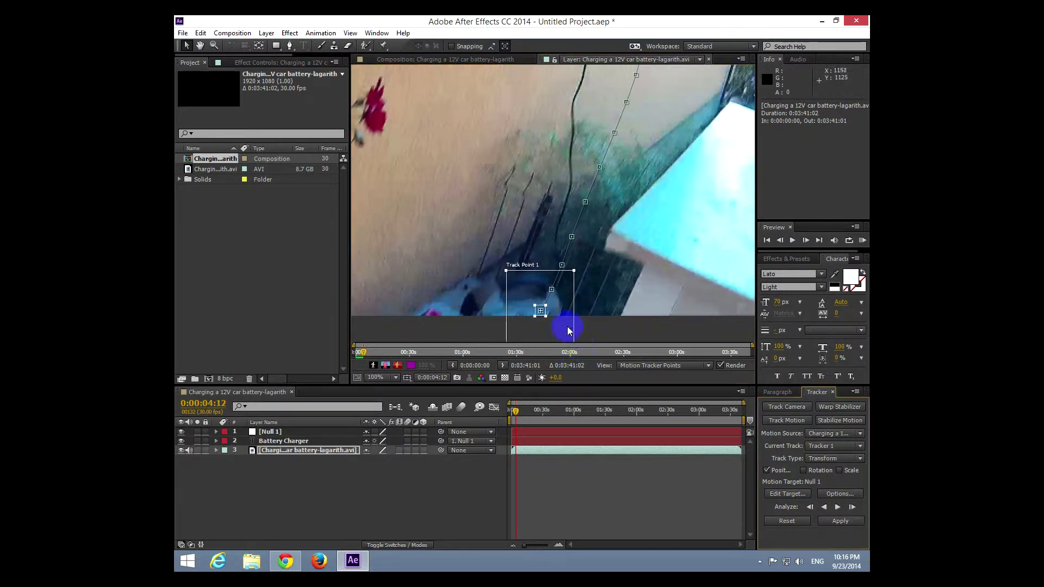
pyautogui.click(396, 379)
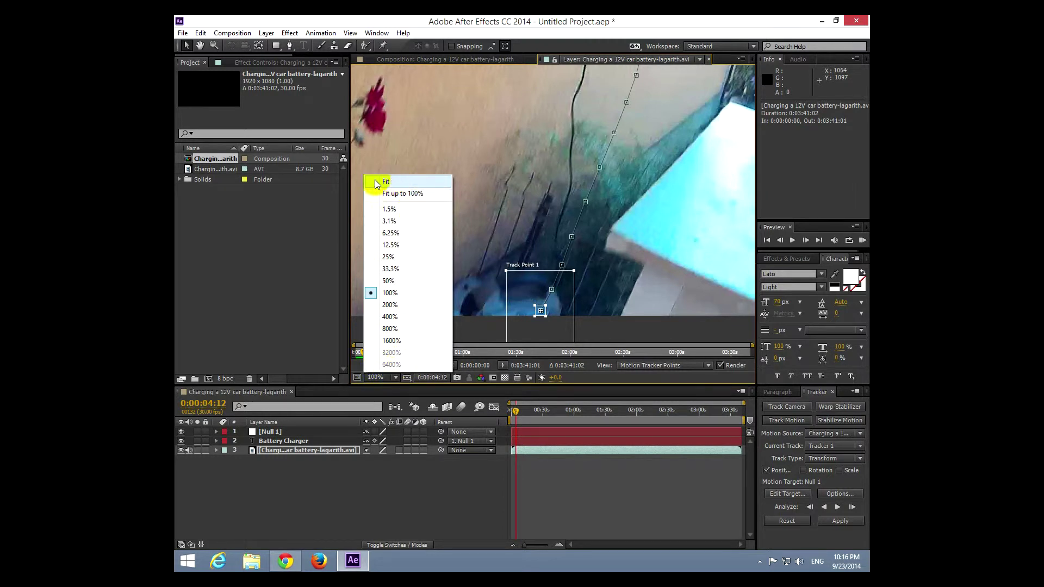
pyautogui.click(401, 181)
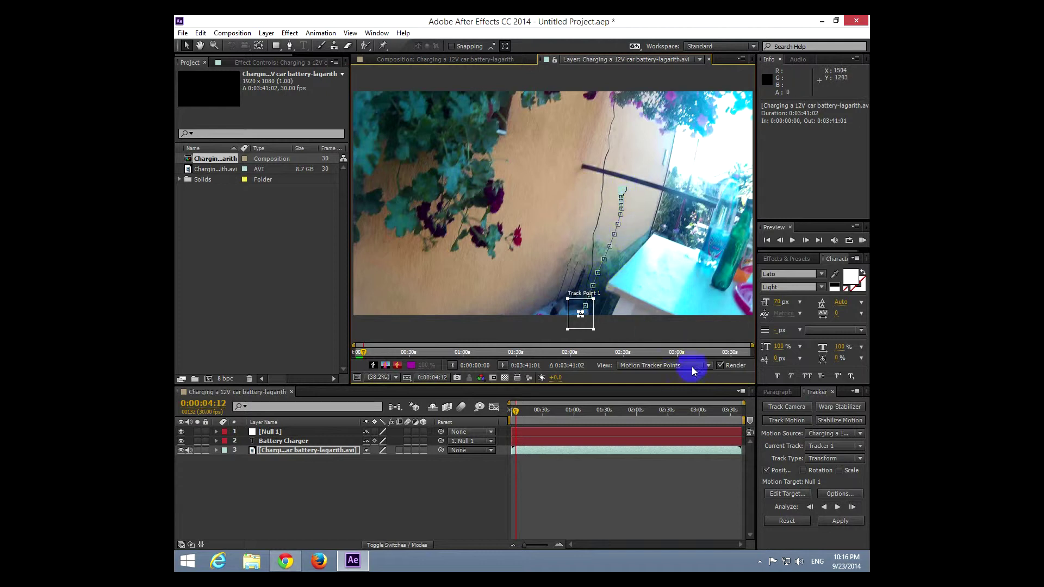
# Set Null 1 as the layer that receives the tracked motion.
pyautogui.click(792, 493)
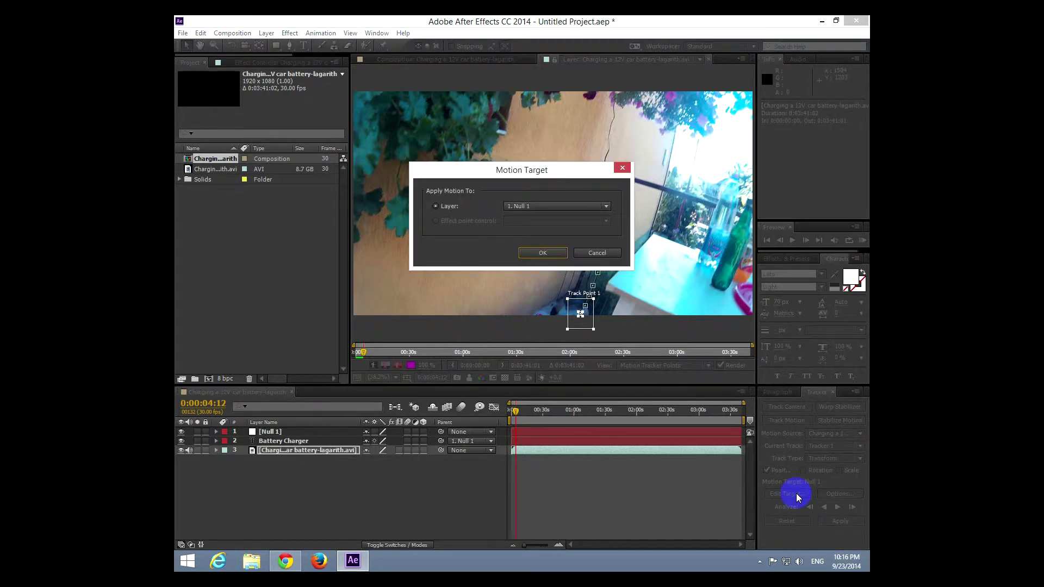
pyautogui.click(531, 212)
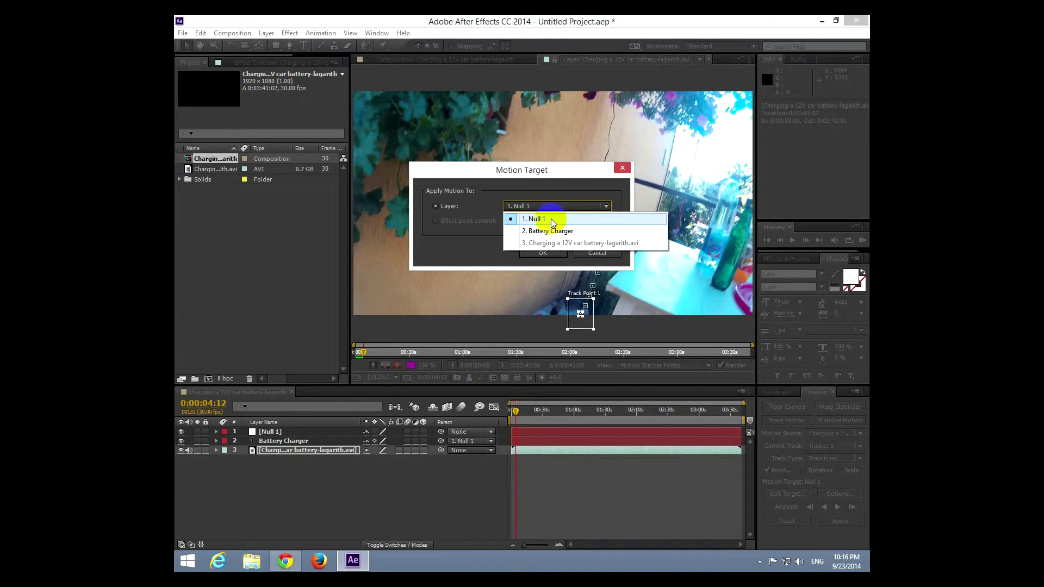
pyautogui.click(553, 220)
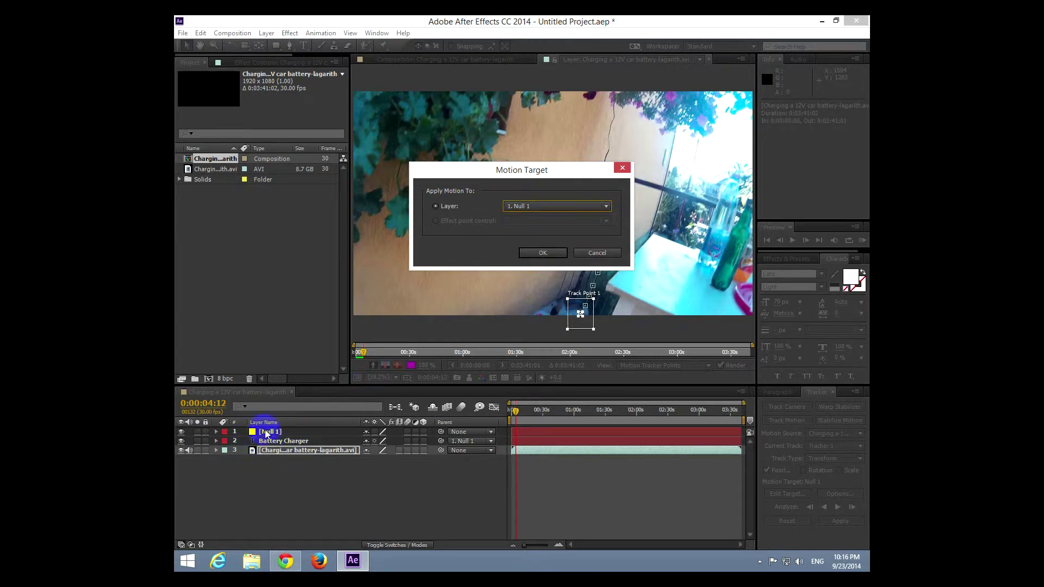
pyautogui.click(549, 252)
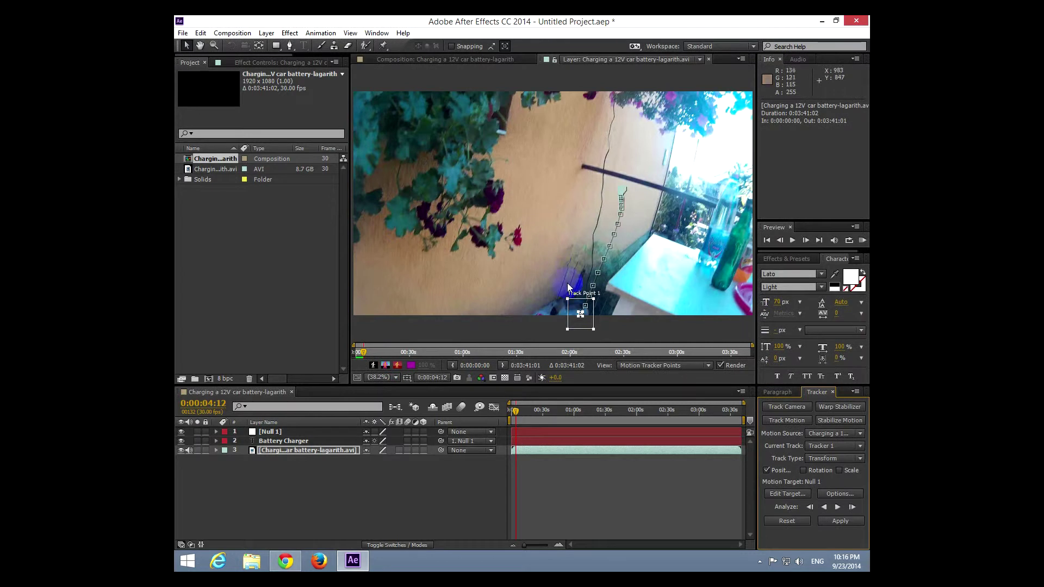
# Apply the tracked motion to the null in the X and Y dimensions and collapse the footage layer's properties.
pyautogui.click(840, 521)
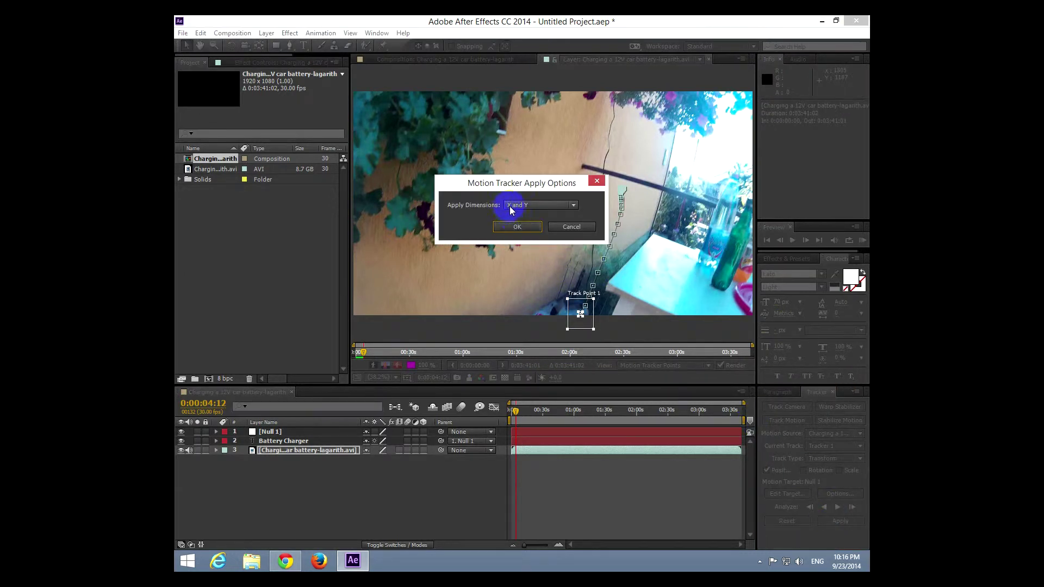
pyautogui.click(525, 208)
pyautogui.click(528, 210)
pyautogui.click(512, 228)
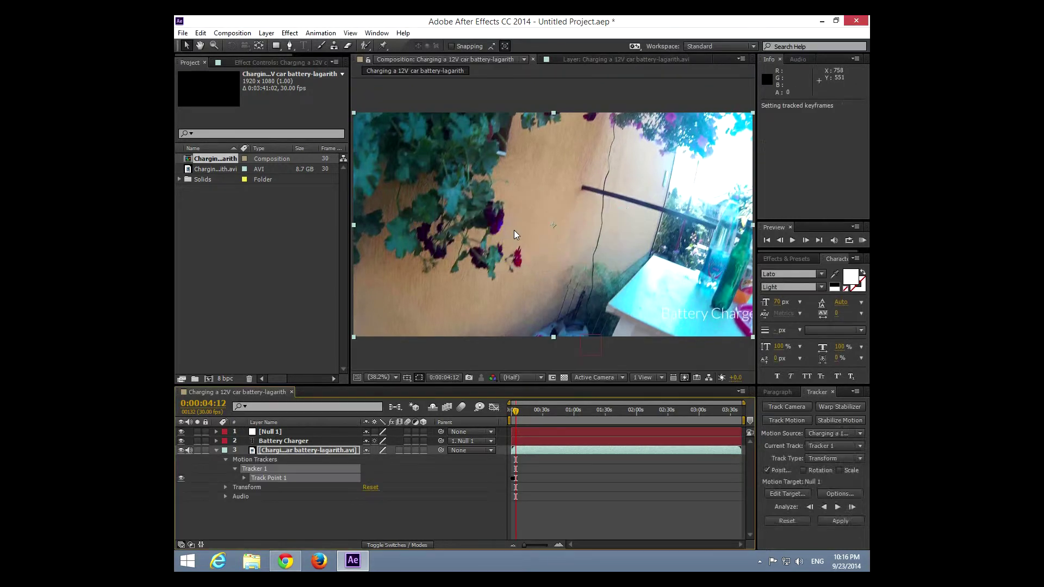
pyautogui.click(216, 451)
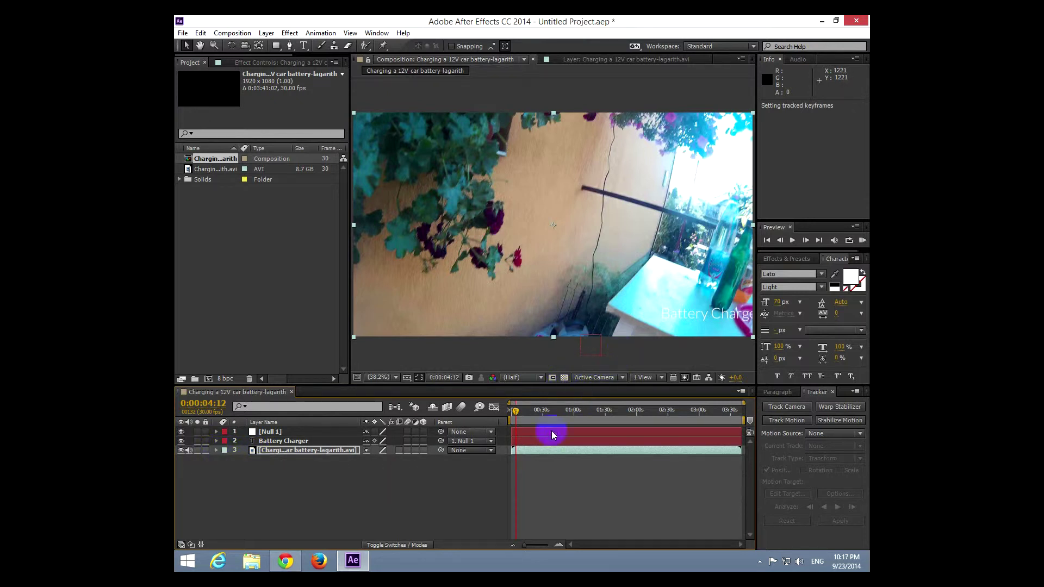
# Trim the start of the Battery Charger text layer to 0:00:00:23.
pyautogui.moveTo(537, 545); pyautogui.dragTo(543, 545)
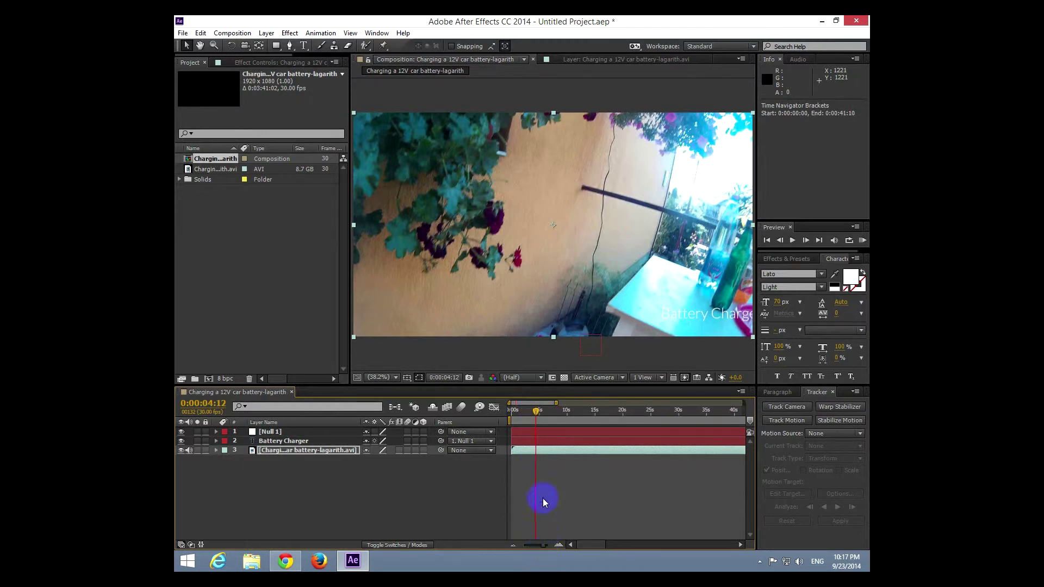
pyautogui.moveTo(537, 410); pyautogui.dragTo(518, 420)
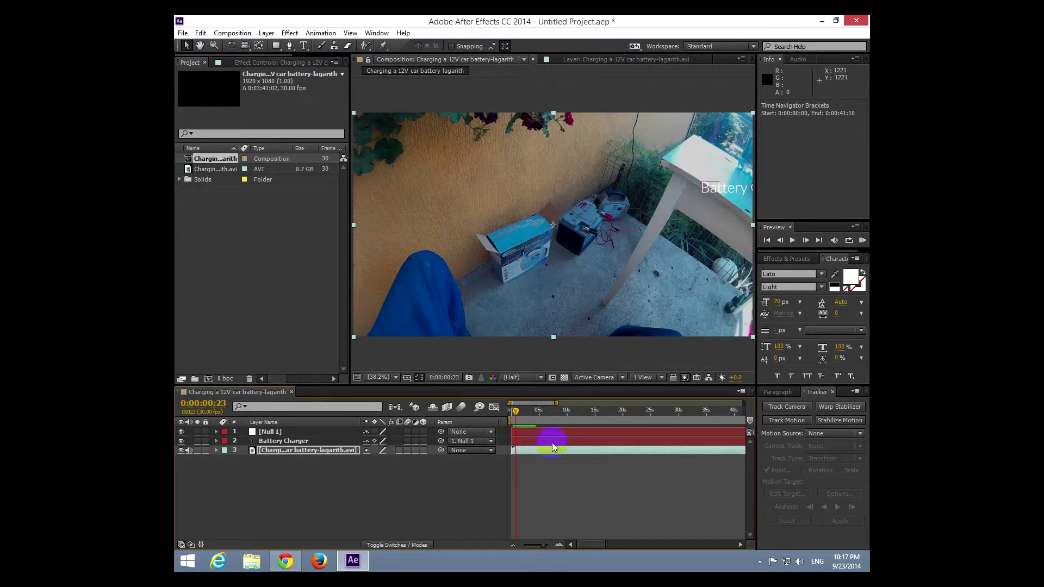
pyautogui.moveTo(541, 545); pyautogui.dragTo(547, 545)
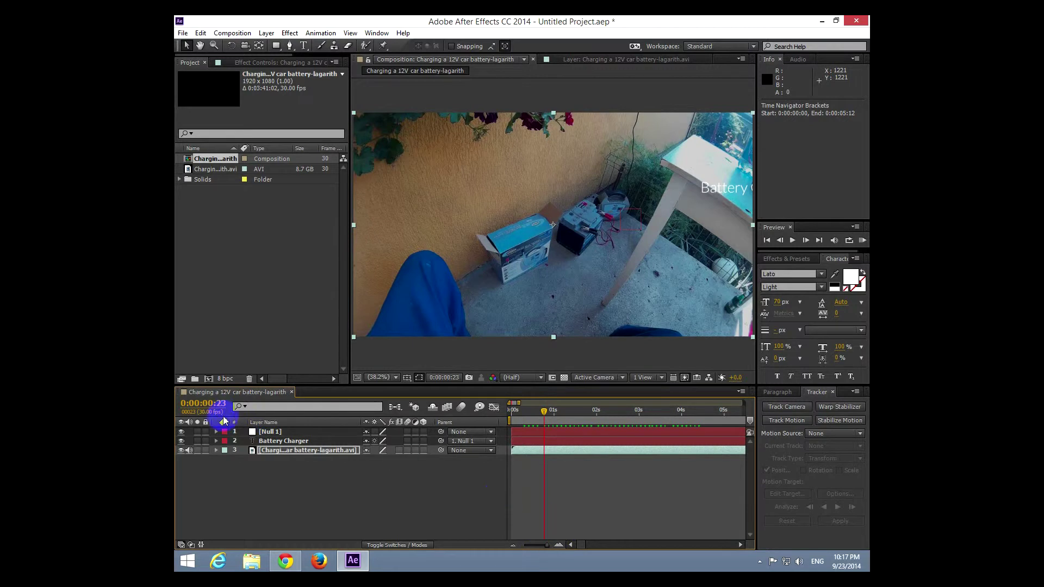
pyautogui.click(282, 441)
pyautogui.click(525, 442)
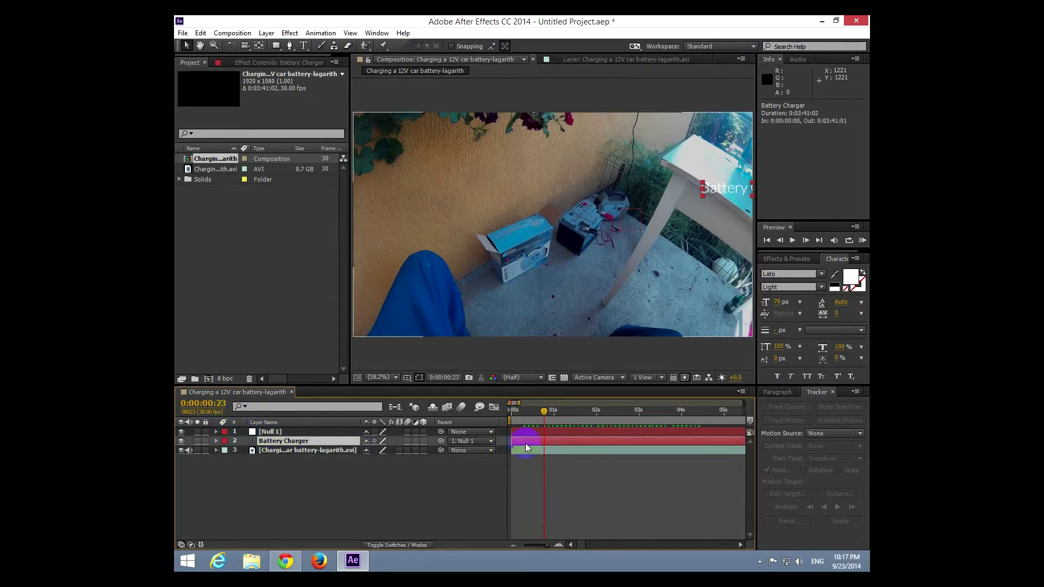
pyautogui.moveTo(512, 441); pyautogui.dragTo(549, 443)
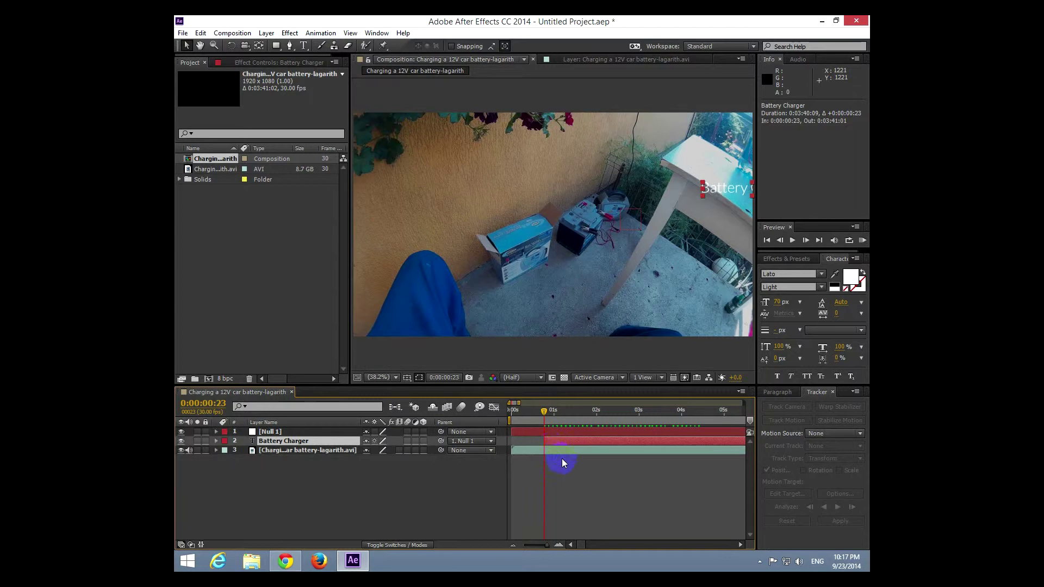
# Shorten the end of the Battery Charger text layer to about 10 seconds on the timeline.
pyautogui.moveTo(546, 544); pyautogui.dragTo(518, 545)
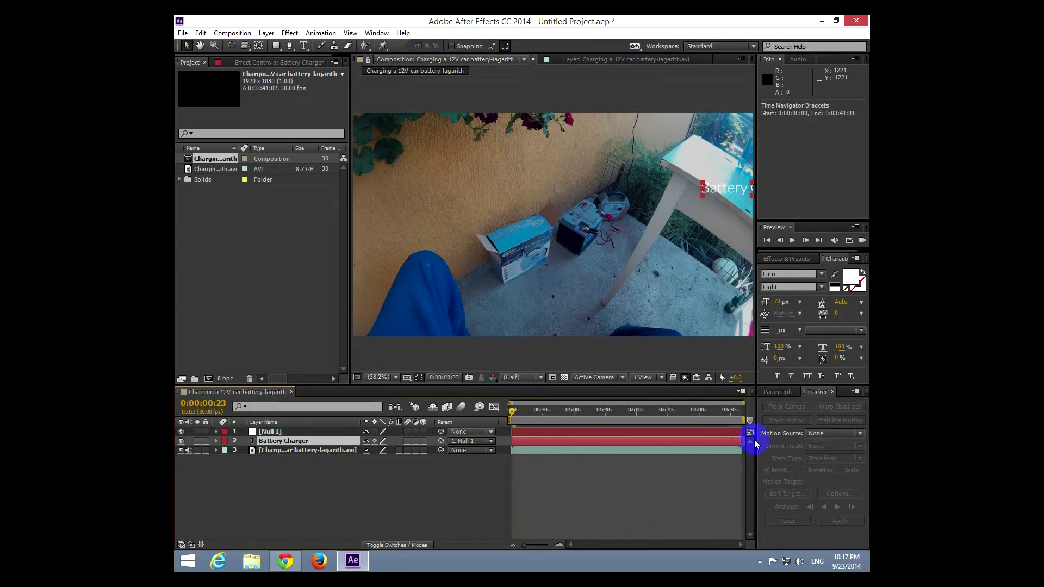
pyautogui.moveTo(741, 439); pyautogui.dragTo(528, 454)
pyautogui.moveTo(520, 544); pyautogui.dragTo(545, 545)
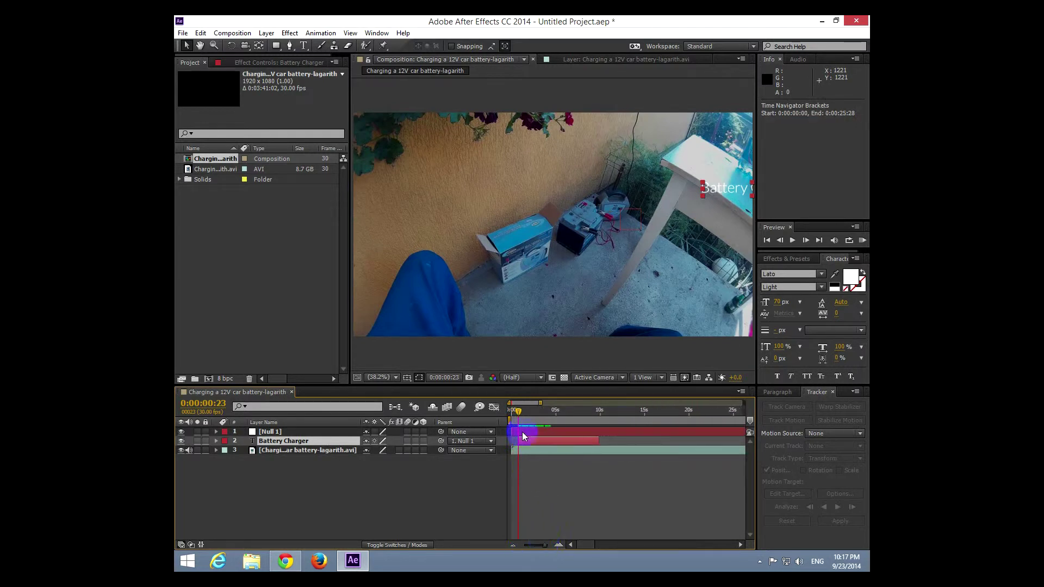
# Examine the frames from 0:00:04:07 to 0:00:04:13 to find where the charger leaves the picture.
pyautogui.moveTo(515, 410); pyautogui.dragTo(550, 415)
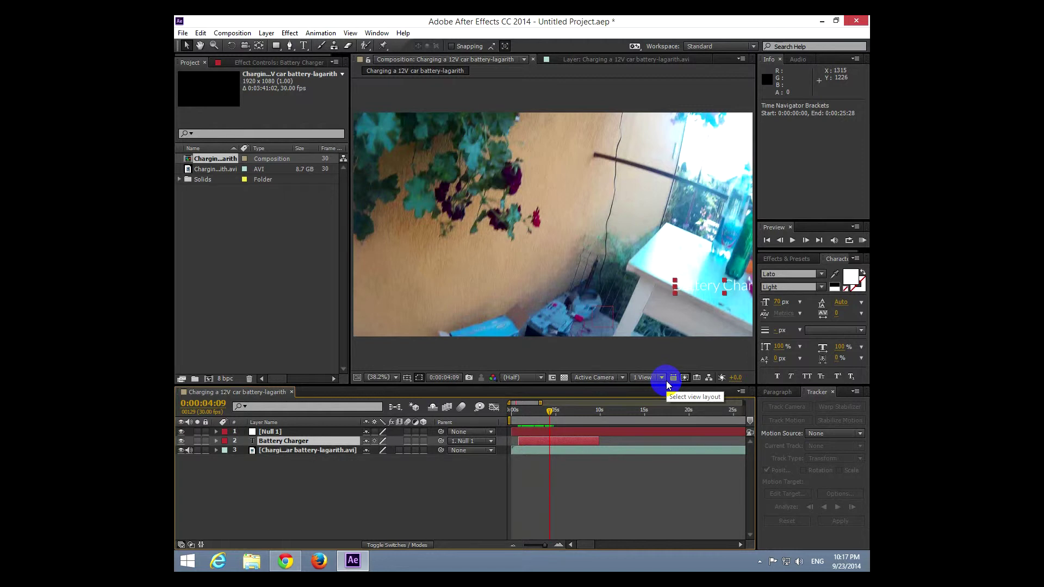
pyautogui.press('pageup')
pyautogui.press('pageup')
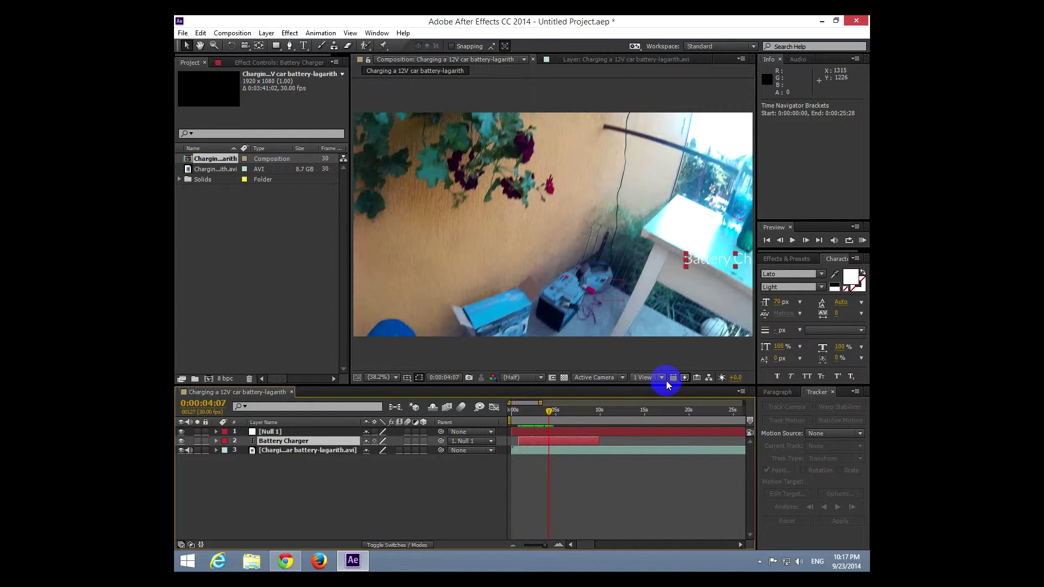
pyautogui.press('pagedown')
pyautogui.press('pagedown')
pyautogui.press('pagedown')
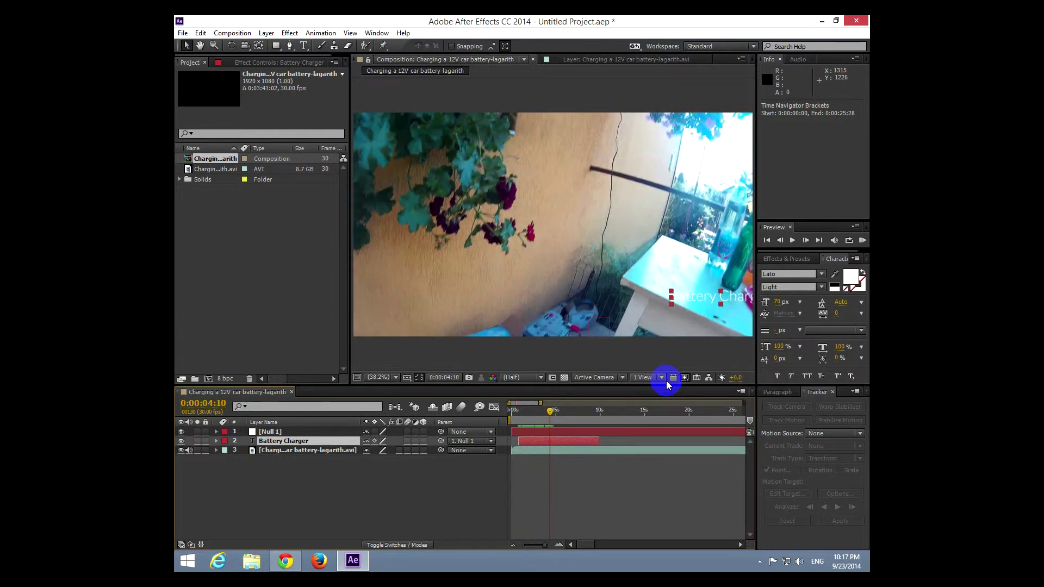
pyautogui.press('pagedown')
pyautogui.press('pagedown')
pyautogui.press('pagedown')
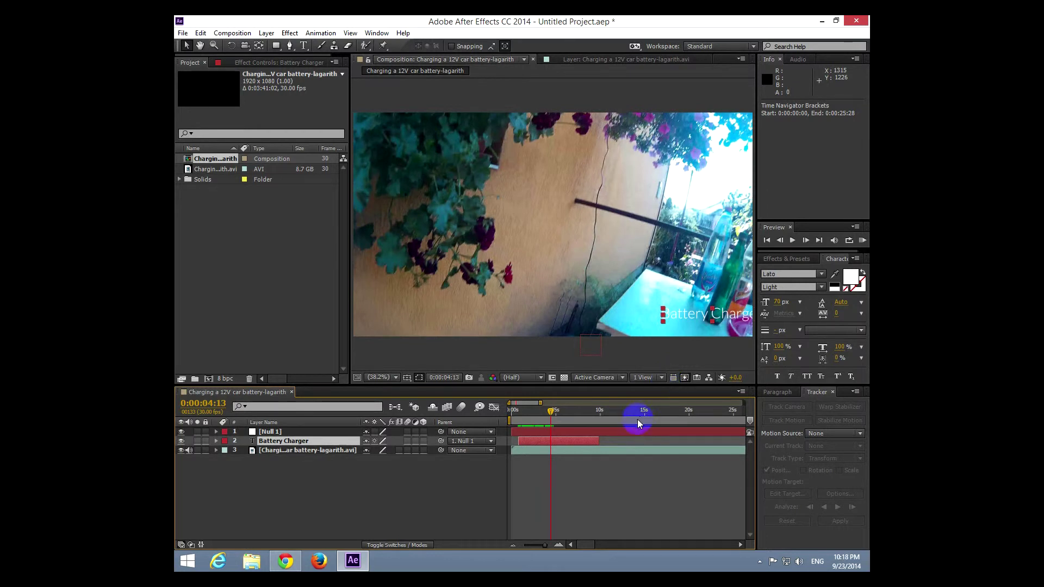
# Trim the end of the Battery Charger text layer to 0:00:04:13 and return the current time to 0:00:00:23.
pyautogui.moveTo(599, 440); pyautogui.dragTo(518, 414)
pyautogui.click(519, 438)
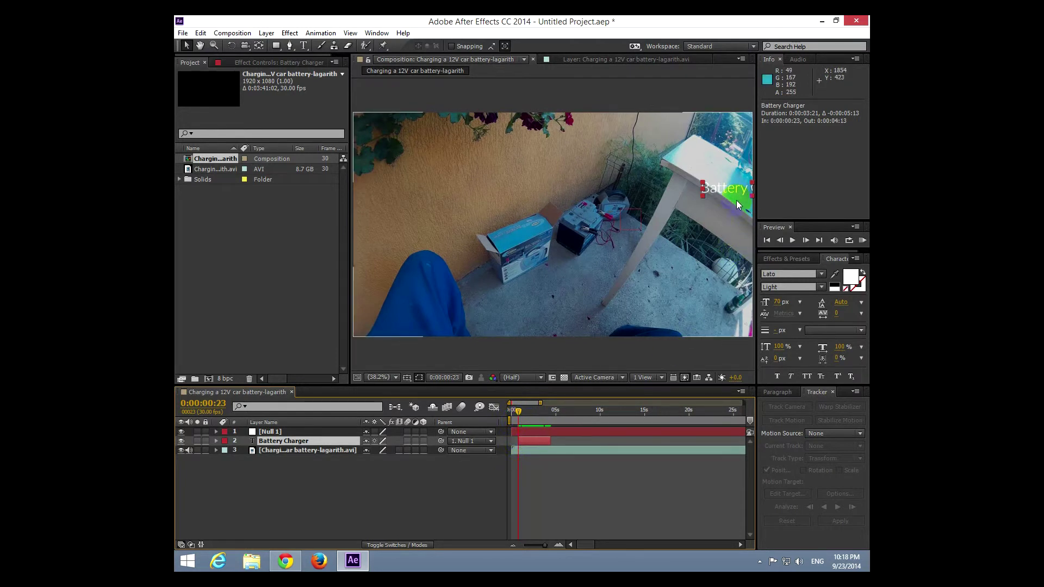
# Move the Battery Charger text fully into the picture beside the charger, to a position of about 549, -6, and deselect it.
pyautogui.click(327, 441)
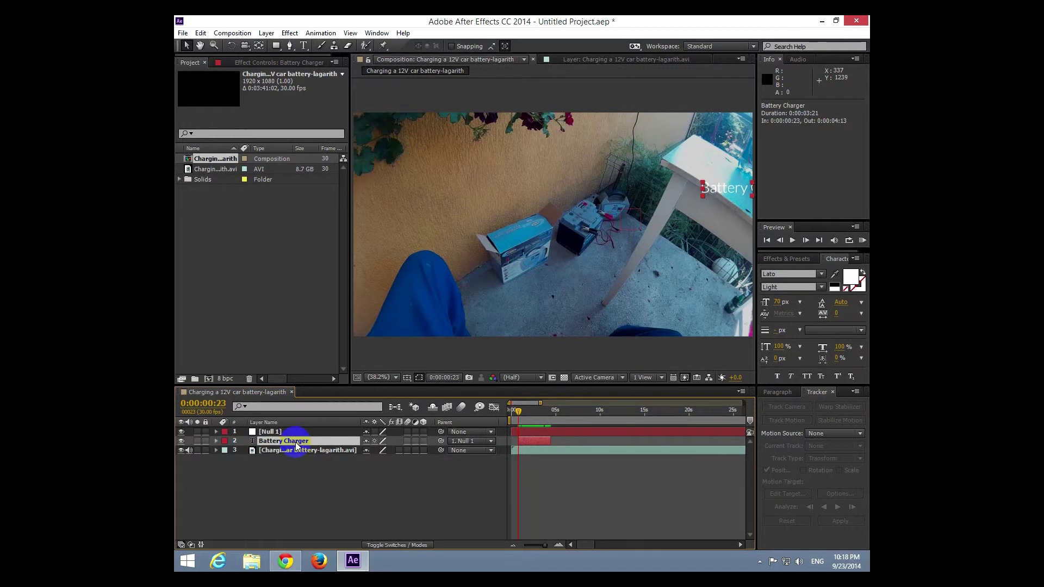
pyautogui.click(720, 190)
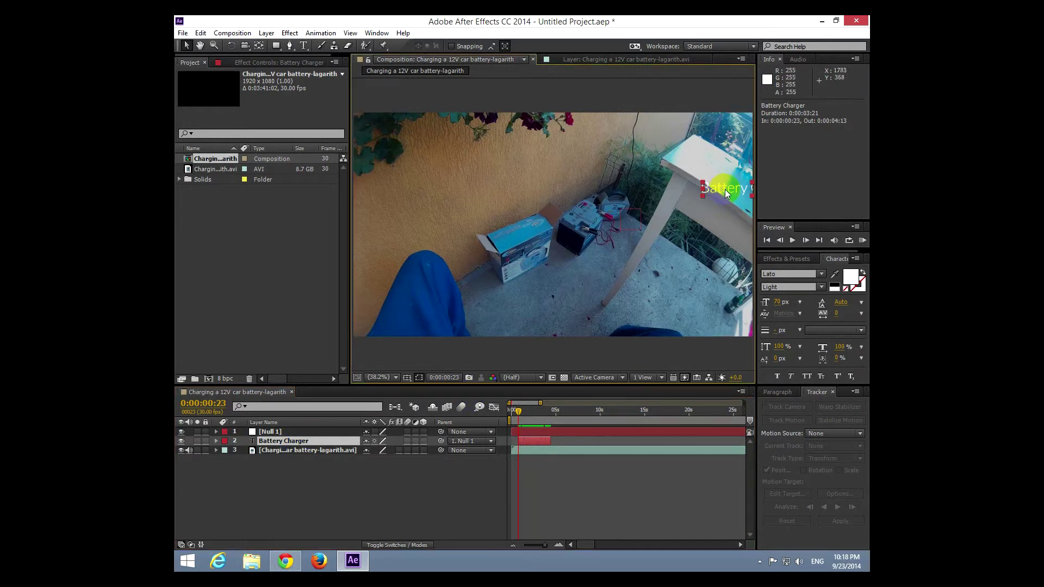
pyautogui.click(327, 440)
pyautogui.doubleClick(294, 441)
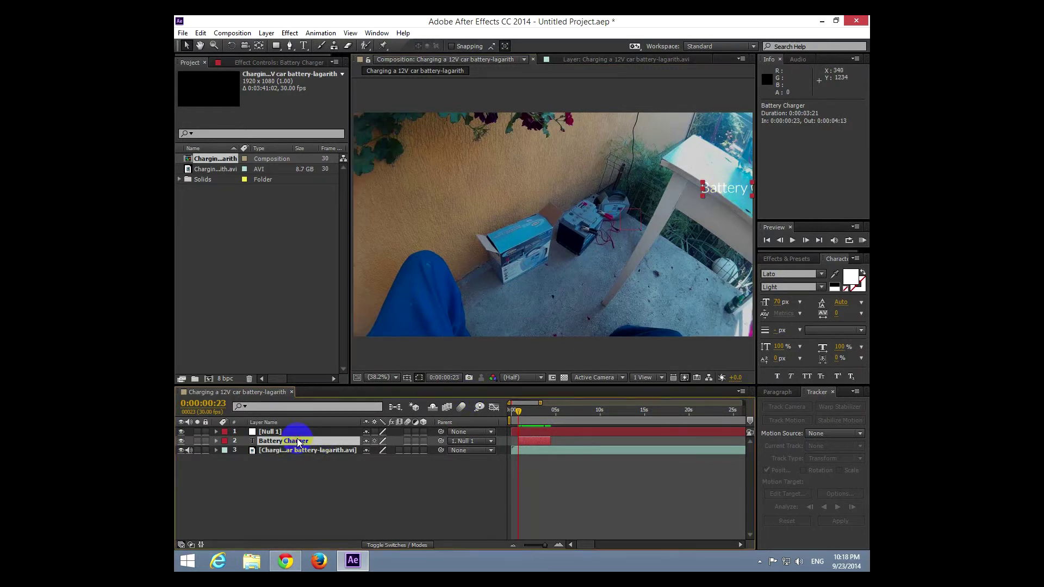
pyautogui.moveTo(737, 260); pyautogui.dragTo(658, 265)
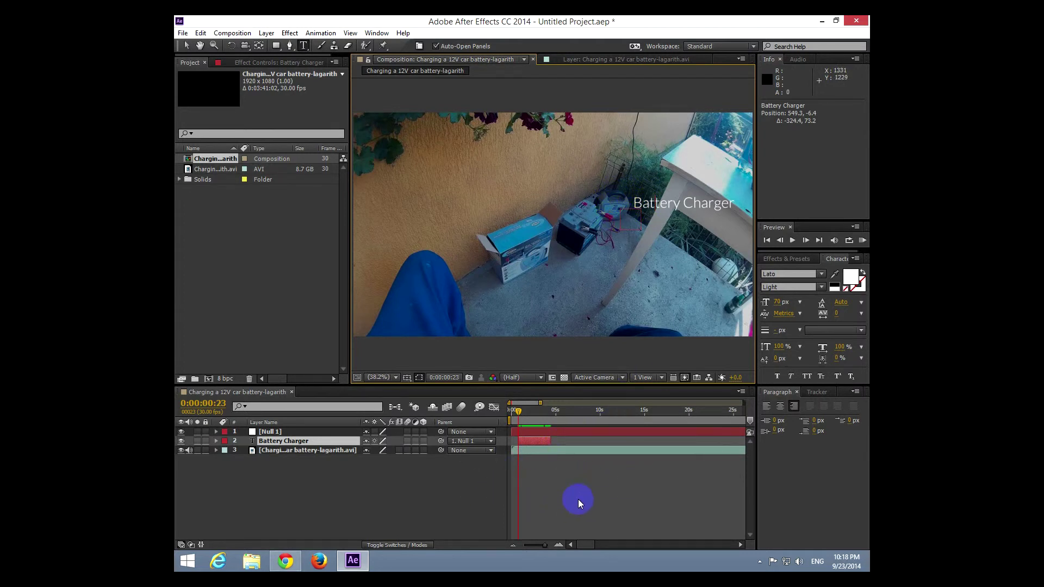
pyautogui.click(588, 481)
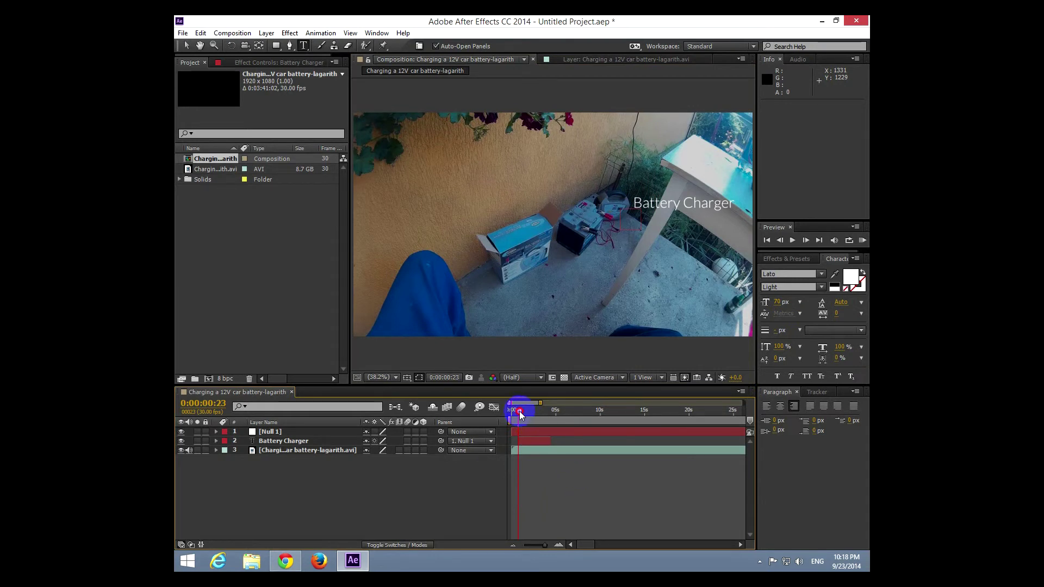
# Play the composition from 0:00:00:00 past the end of the Battery Charger layer to check the label's tracking and timing.
pyautogui.moveTo(520, 411); pyautogui.dragTo(511, 411)
pyautogui.press('space')
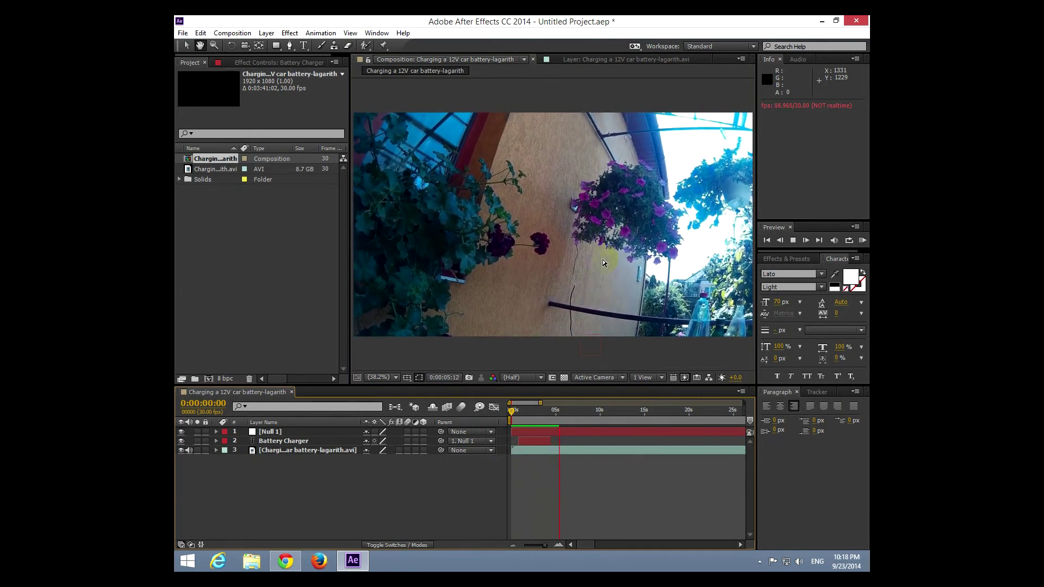
pyautogui.click(608, 466)
pyautogui.hotkey('ctrl', 't')
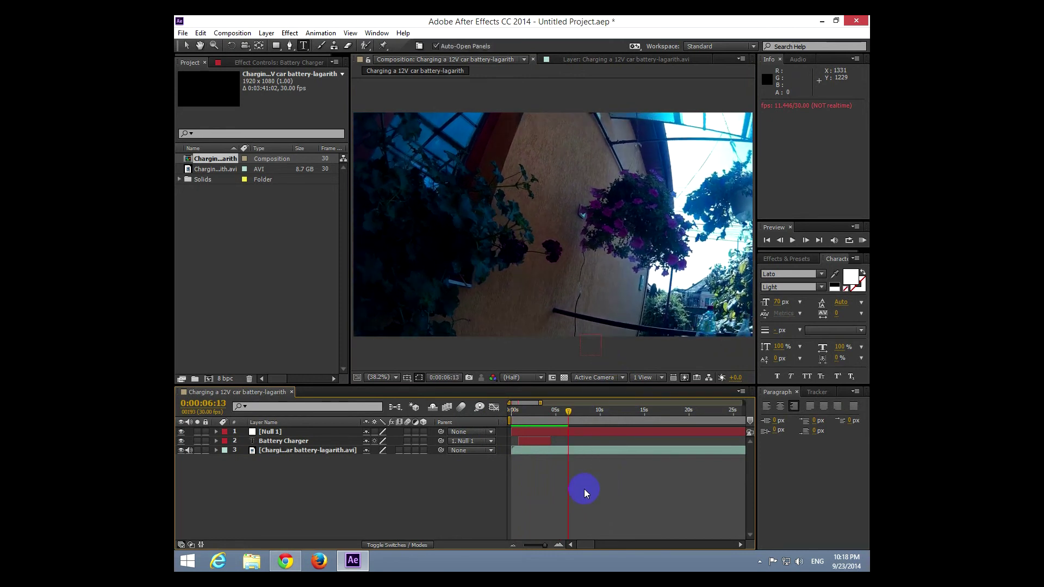